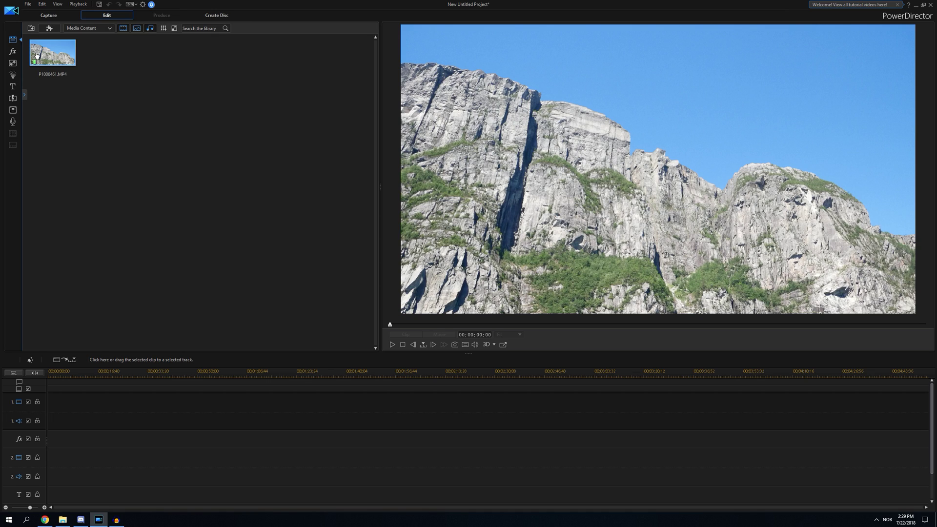
Place P1000461.MP4 at the start of track 1 and split it at 10 seconds 12 frames.
drag(57, 55, 1, 409)
drag(54, 54, 97, 415)
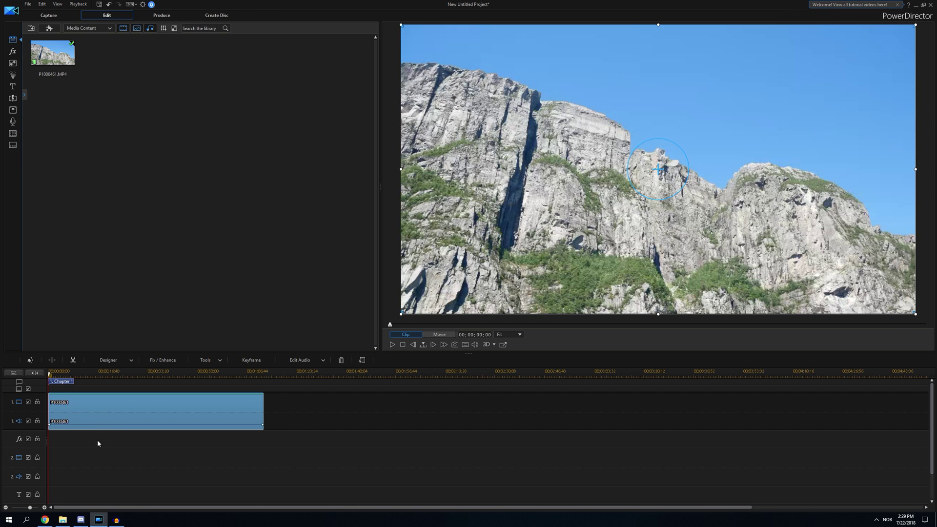
click(53, 374)
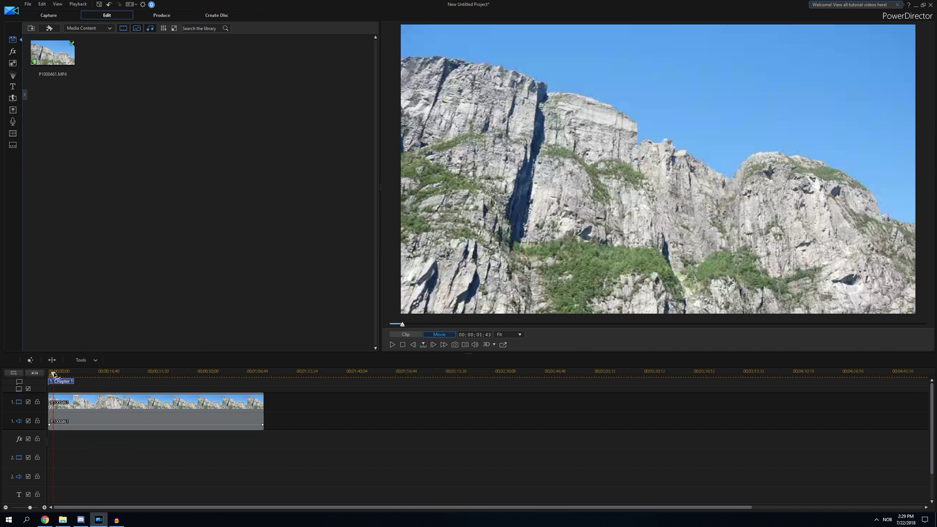
drag(54, 374, 78, 389)
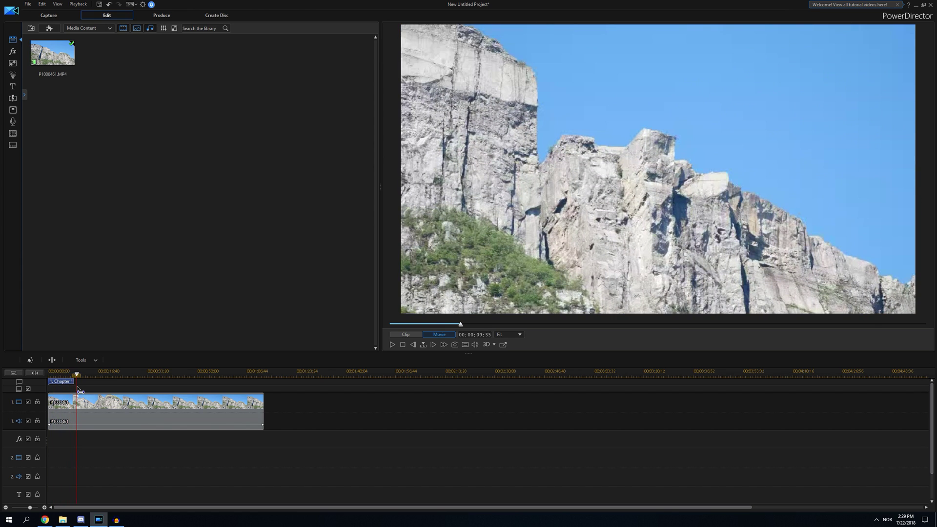
click(79, 391)
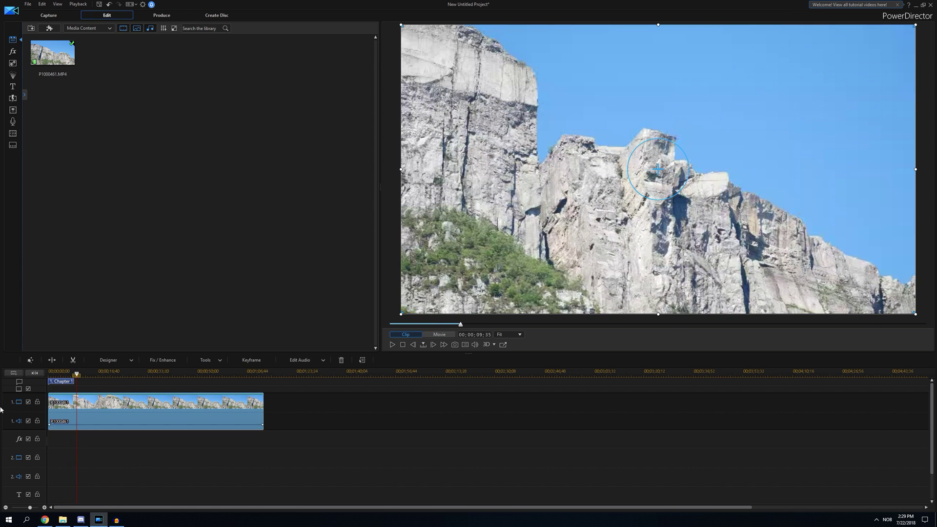
click(79, 378)
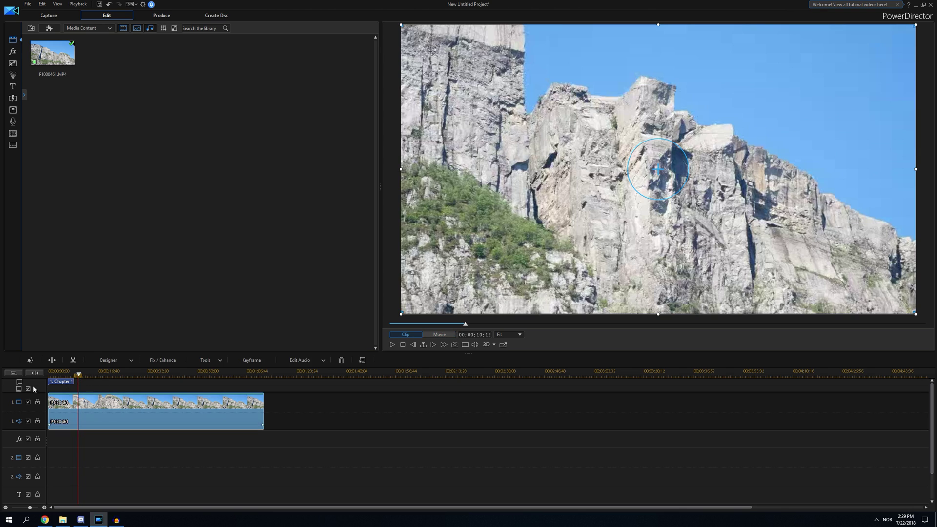
click(52, 361)
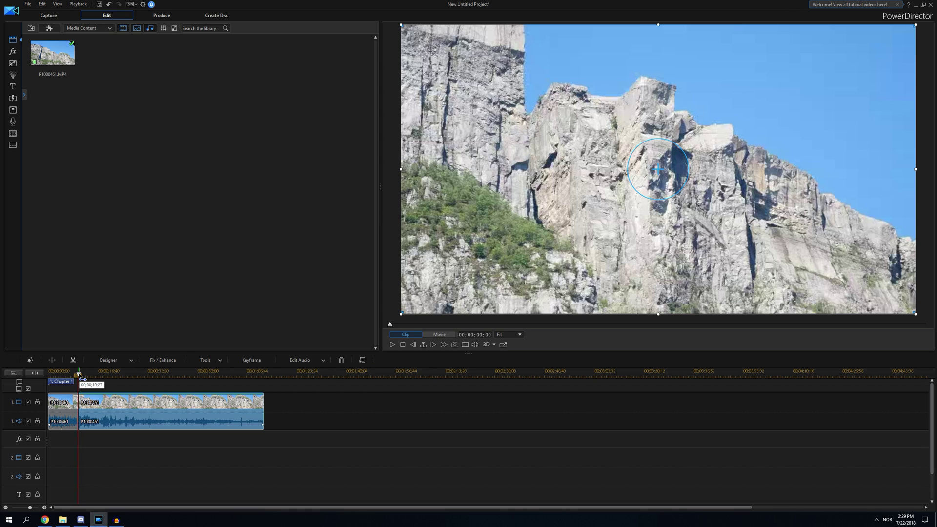
Split again near 13 seconds, delete the trailing and middle pieces, and close the gap.
click(82, 378)
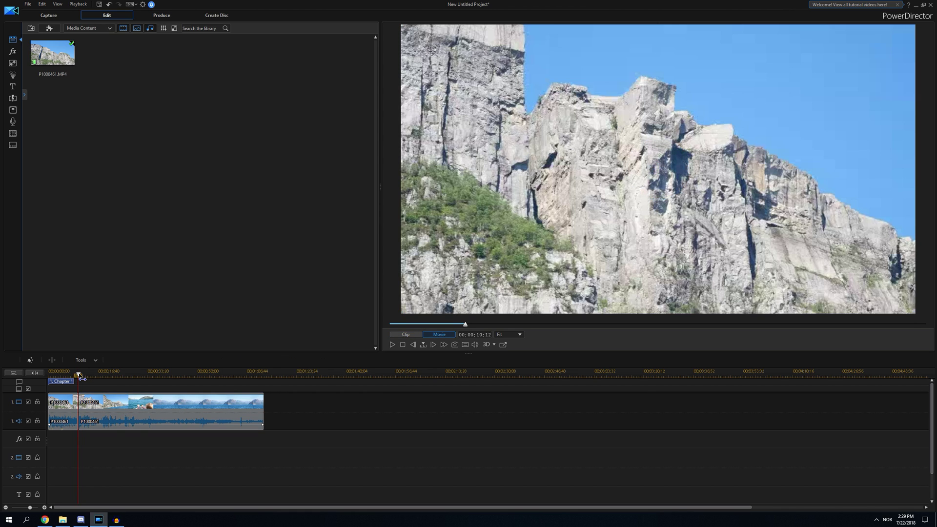
mouse_move(82, 378)
mouse_down()
mouse_move(179, 386)
mouse_move(97, 385)
mouse_up()
click(98, 407)
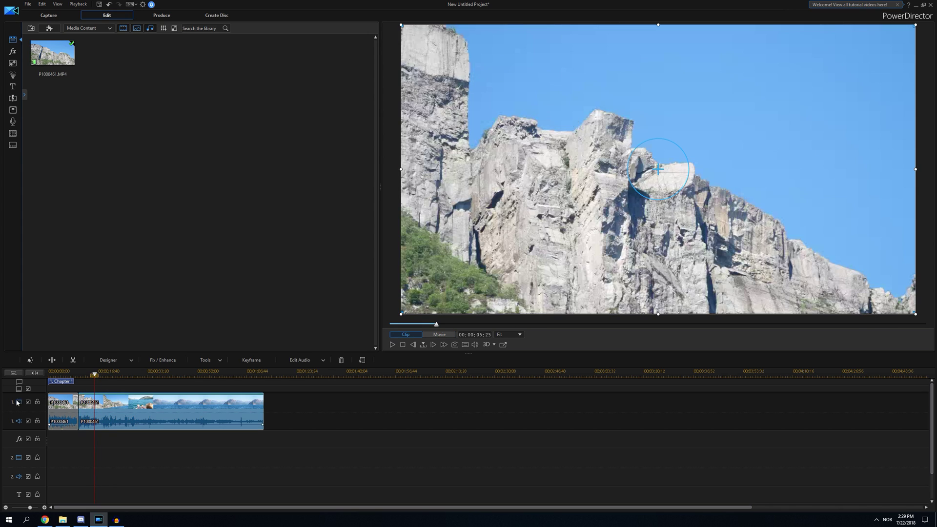
click(52, 359)
key(Delete)
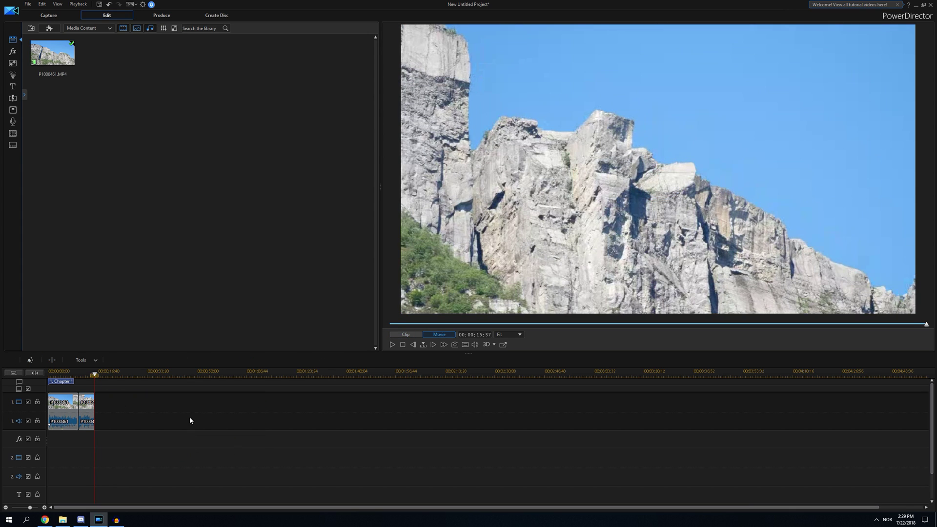
click(86, 415)
key(Delete)
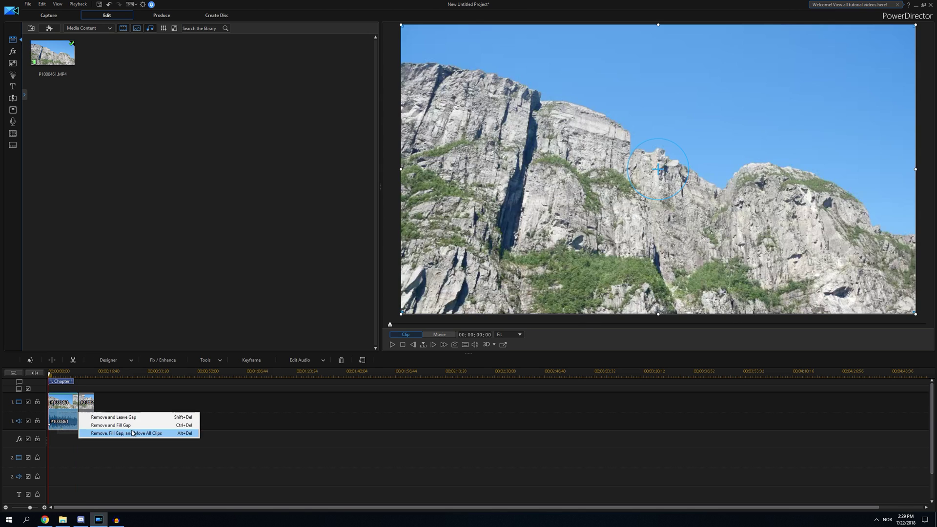
click(100, 425)
Copy the trimmed cliff clip and paste it with Overwrite onto video track 2 at zero.
right_click(56, 407)
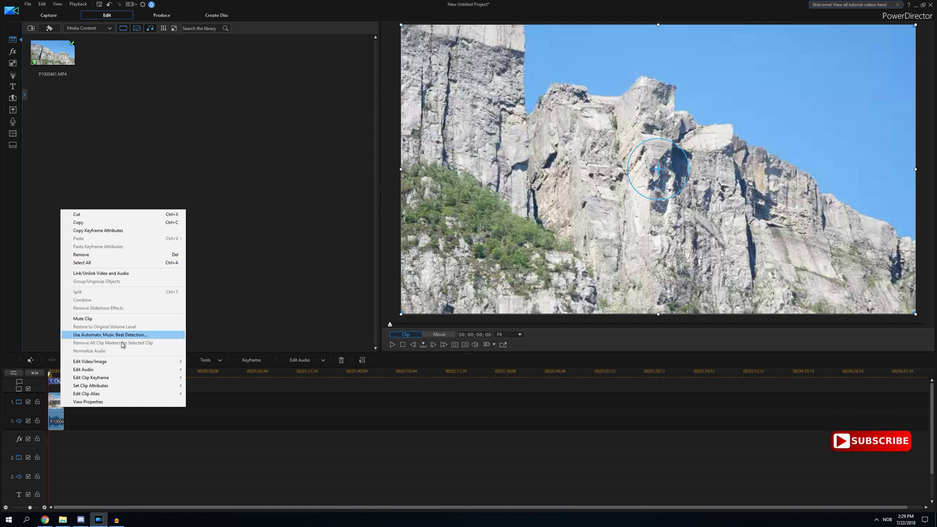
click(105, 224)
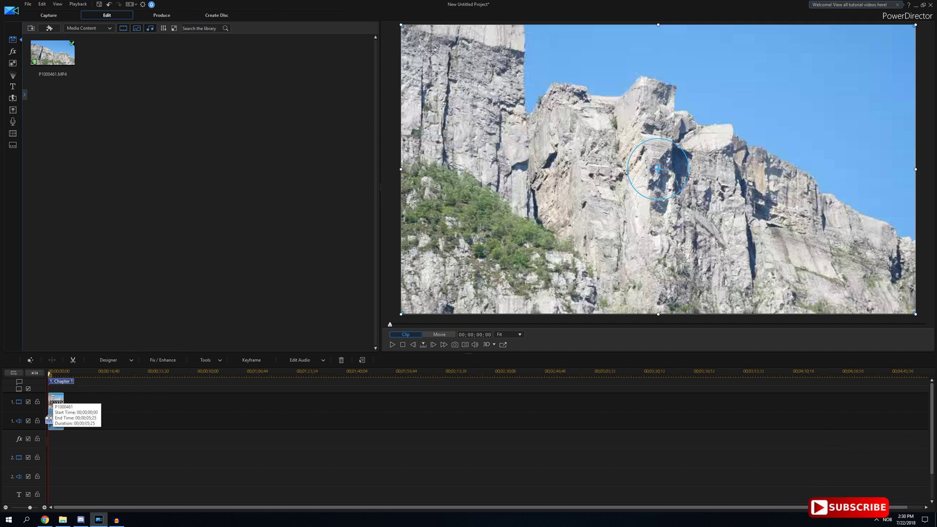
right_click(49, 453)
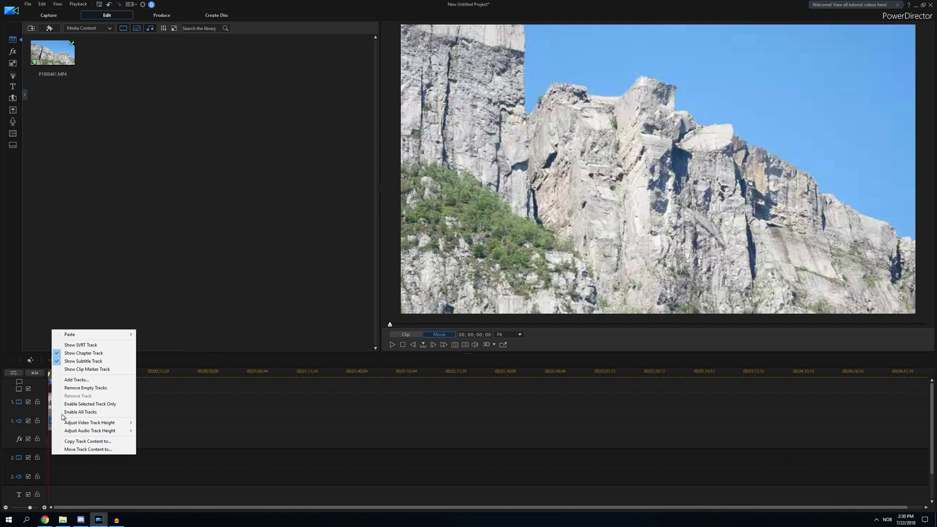
click(154, 336)
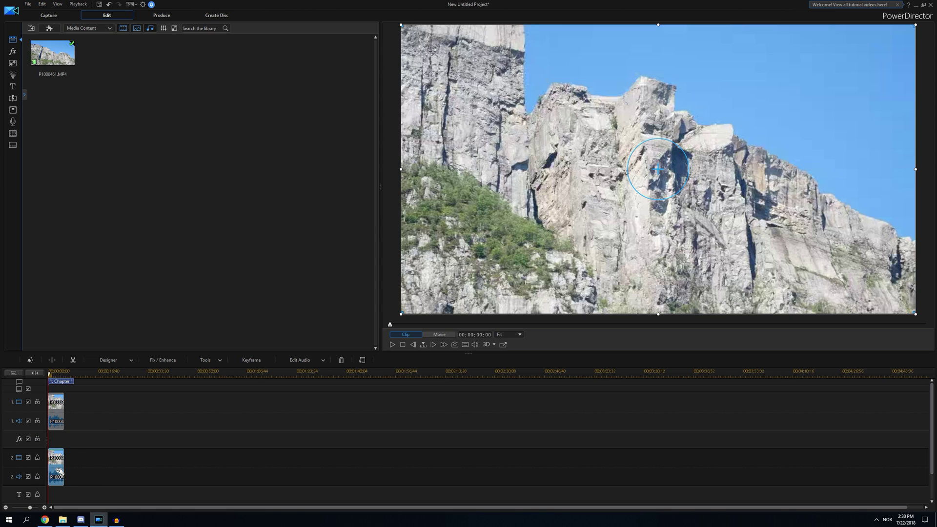
click(59, 405)
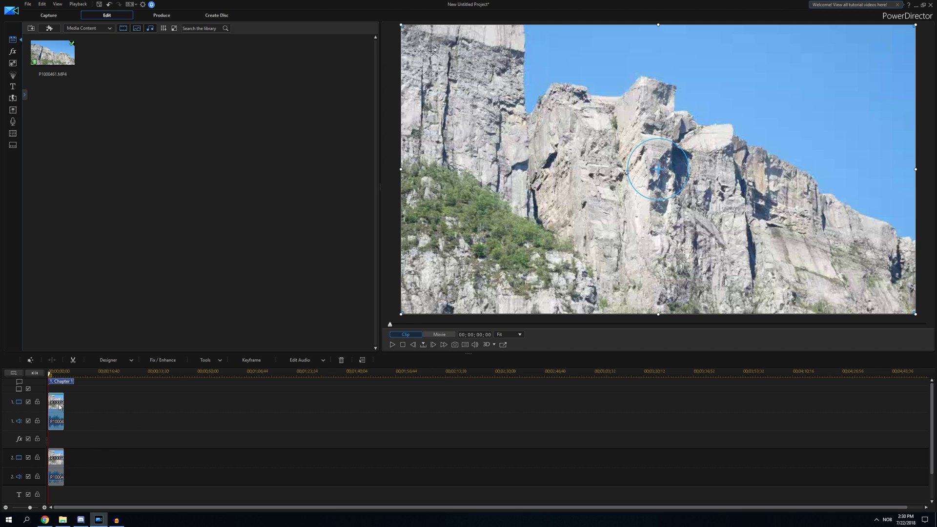
In Mask Designer, apply the rectangular mask and stretch its sides to both frame edges.
click(131, 362)
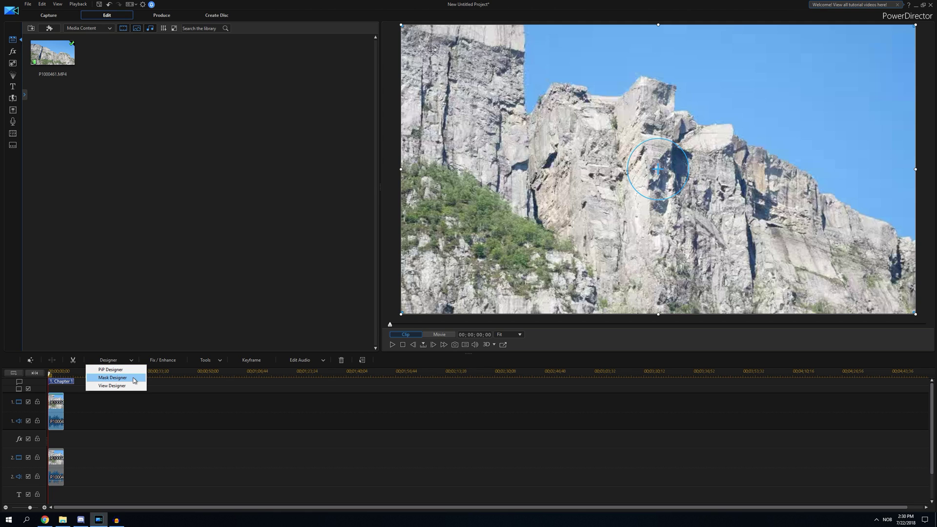
click(135, 380)
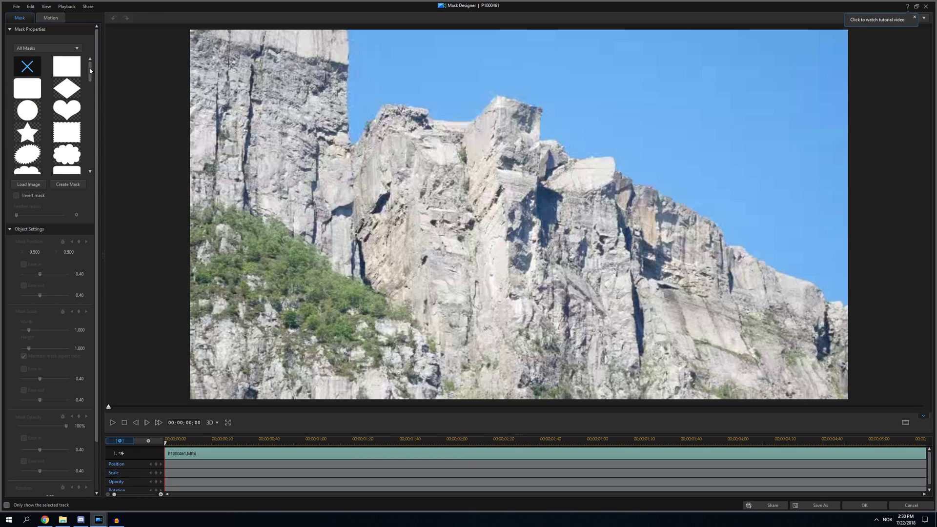
drag(89, 71, 98, 141)
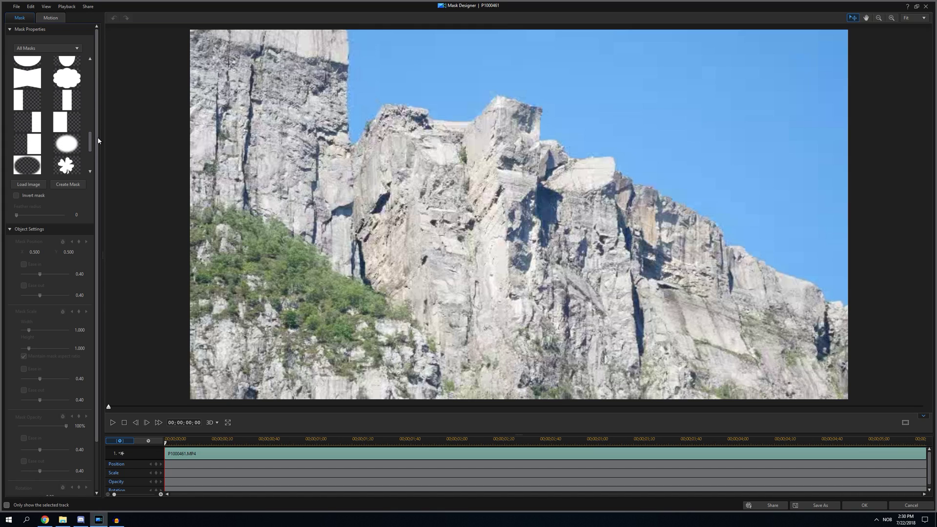
click(71, 127)
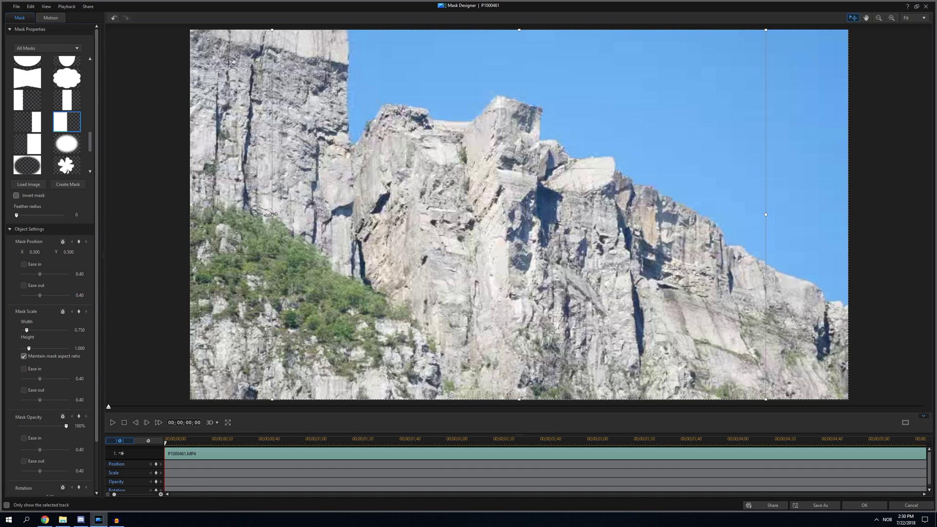
drag(274, 214, 190, 214)
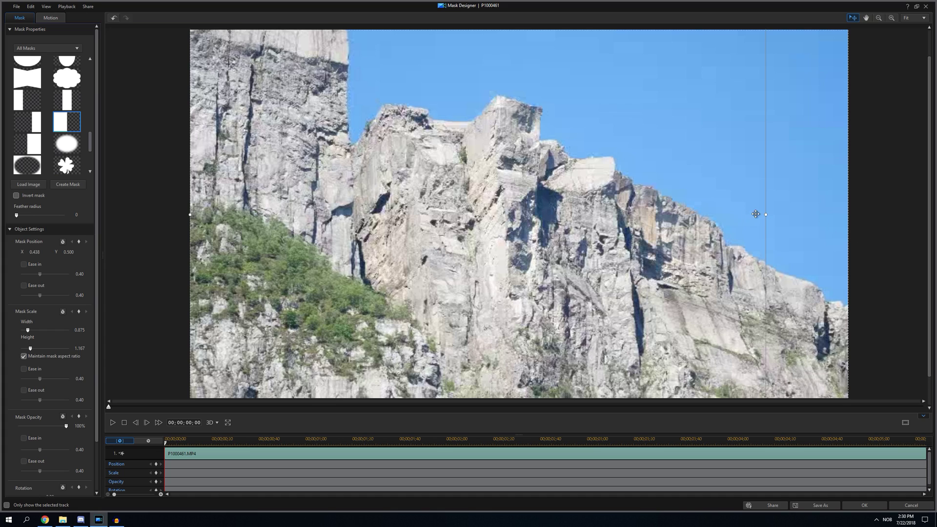
drag(766, 214, 848, 214)
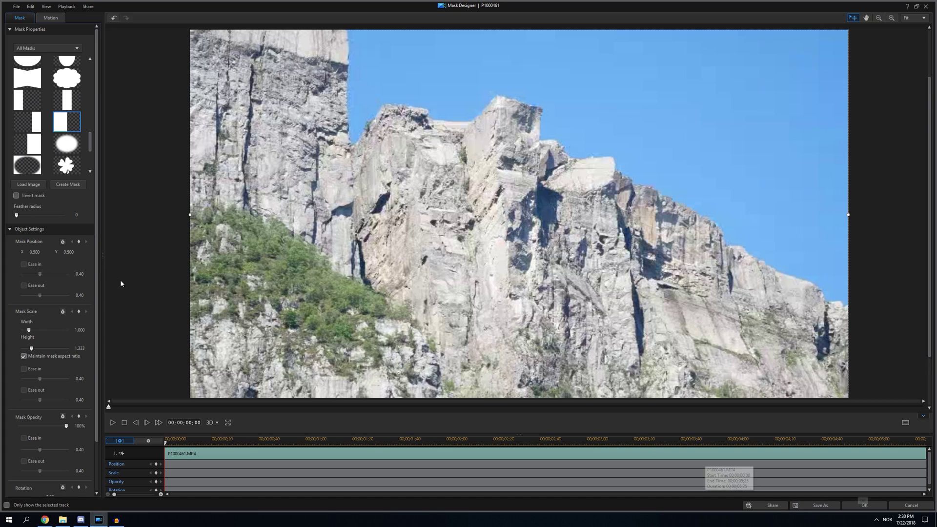
click(23, 358)
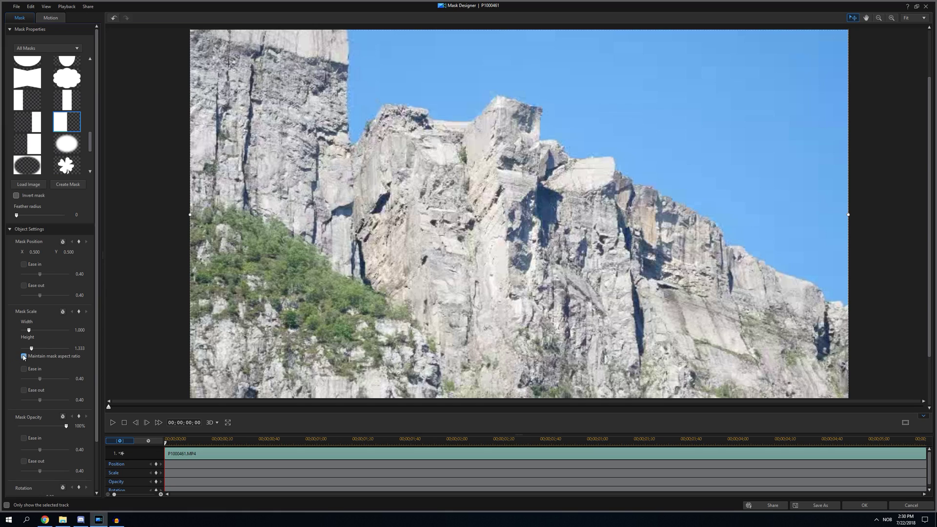
click(24, 357)
Readjust the mask's right edge with aspect ratio unlocked until it spans the frame again.
drag(845, 212, 672, 181)
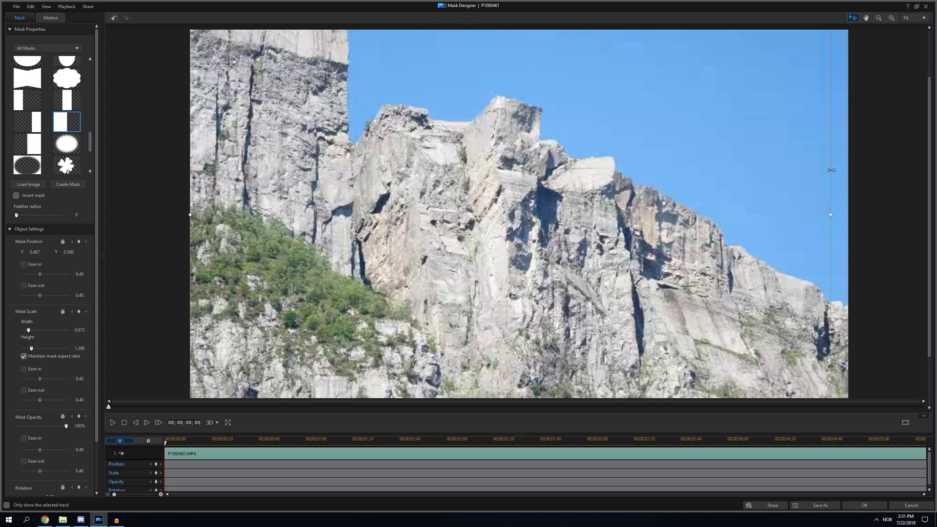
drag(830, 170, 851, 171)
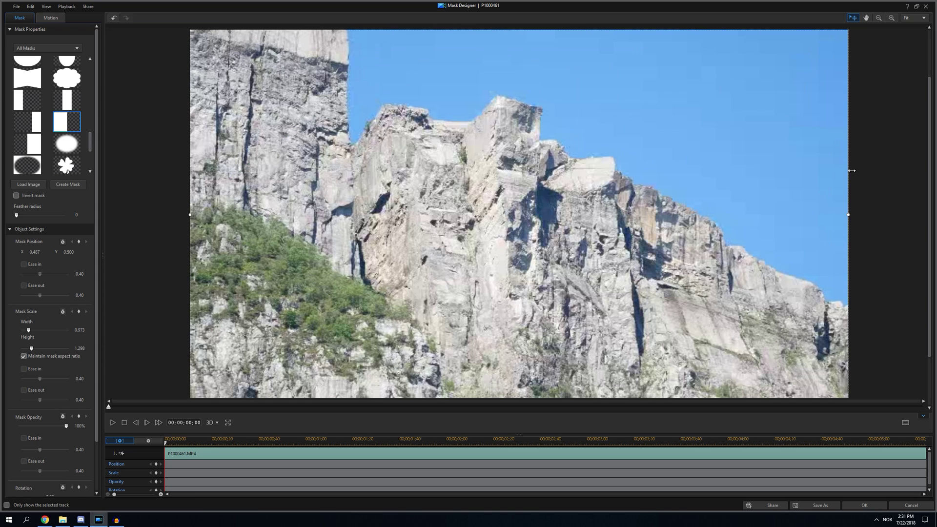
click(23, 356)
drag(846, 214, 266, 214)
drag(268, 214, 846, 236)
click(23, 356)
Reapply the half-rectangle mask with both edges stretched to the frame (width 1.000, height 1.333).
click(858, 505)
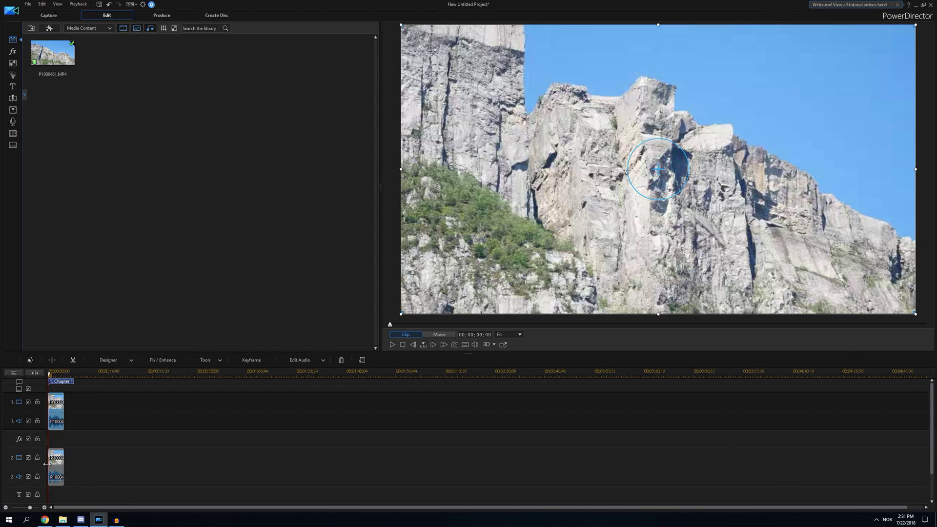
click(117, 360)
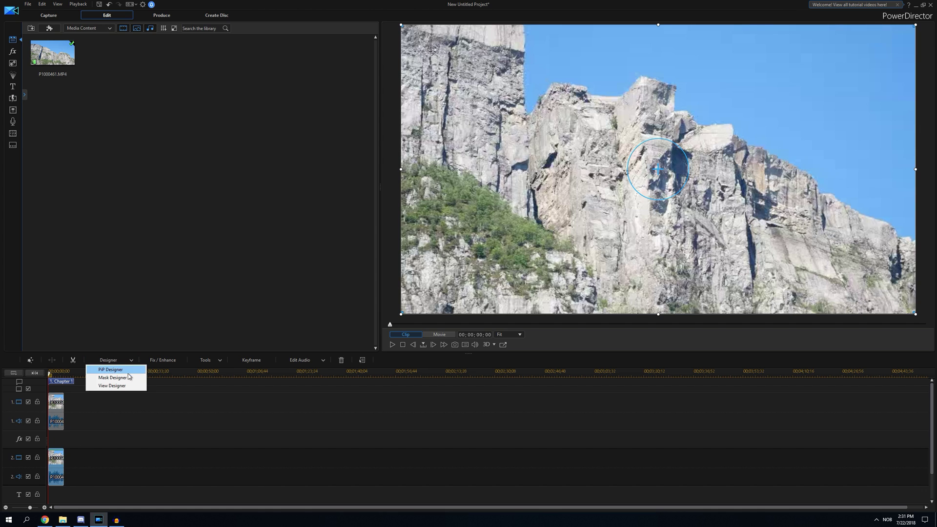
click(113, 378)
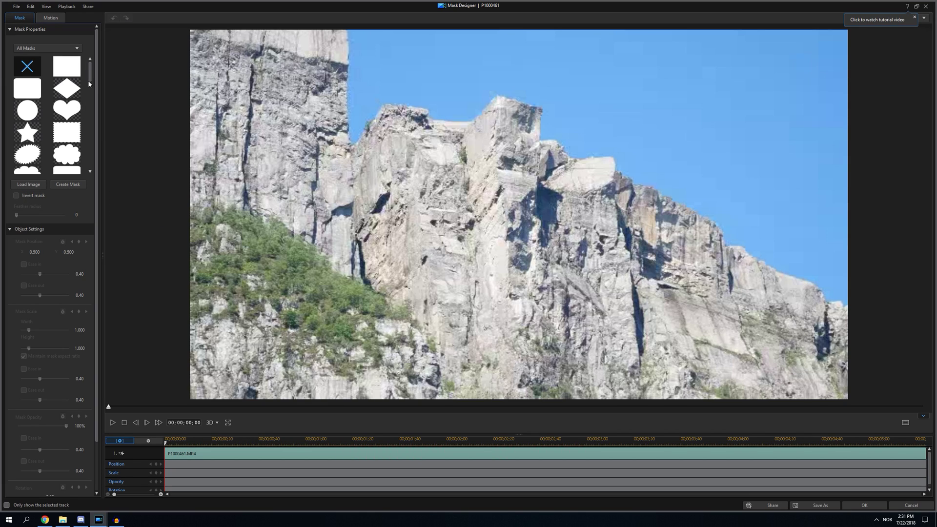
scroll(88, 82, down, 5)
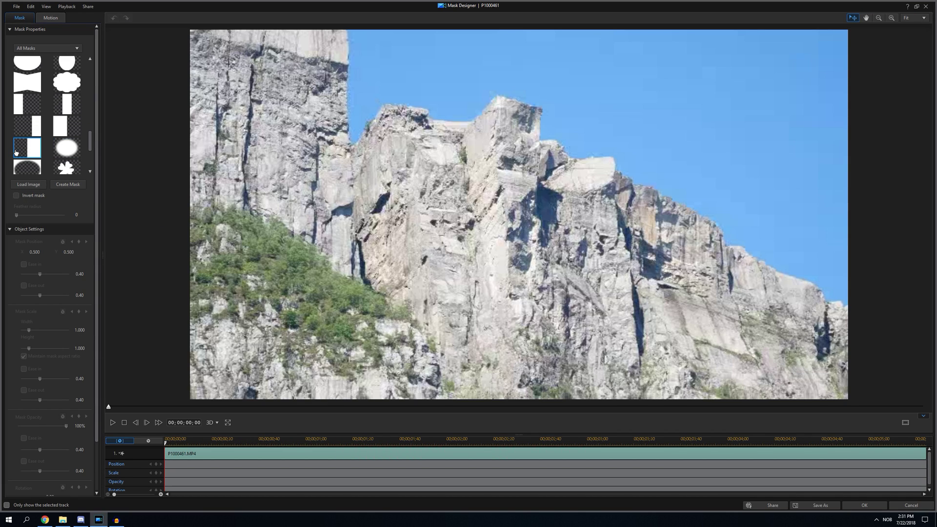
click(16, 152)
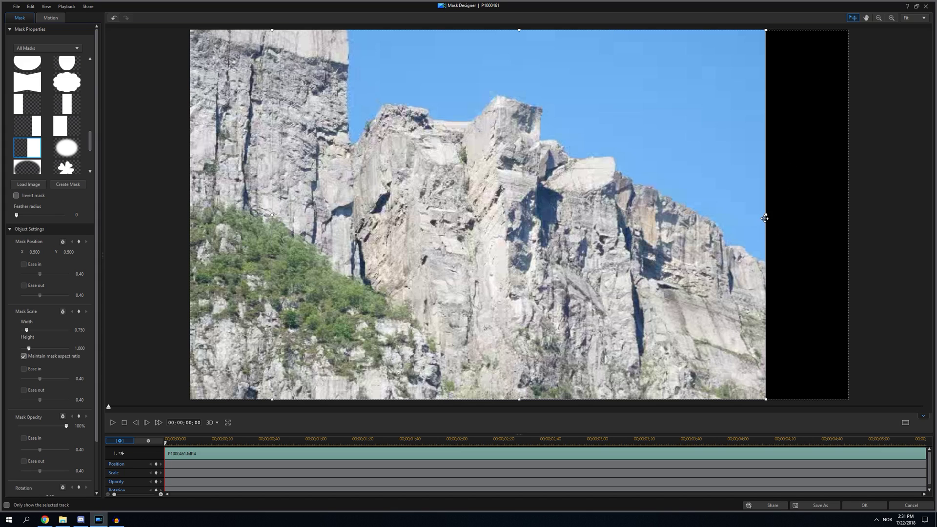
drag(764, 218, 845, 218)
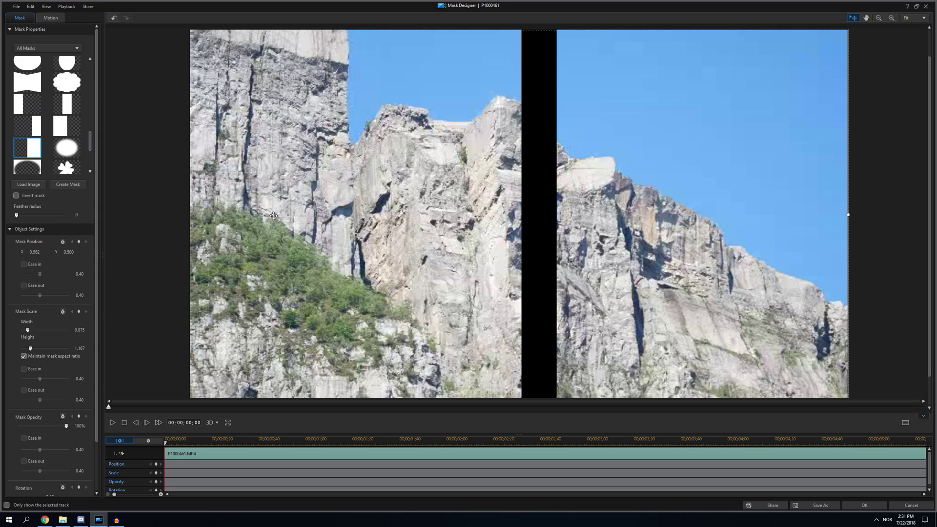
drag(273, 216, 190, 221)
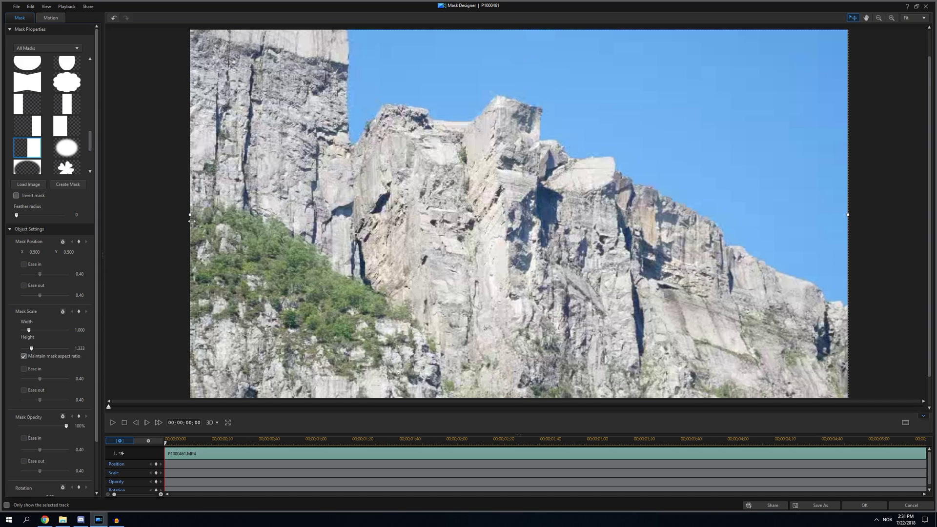
click(861, 505)
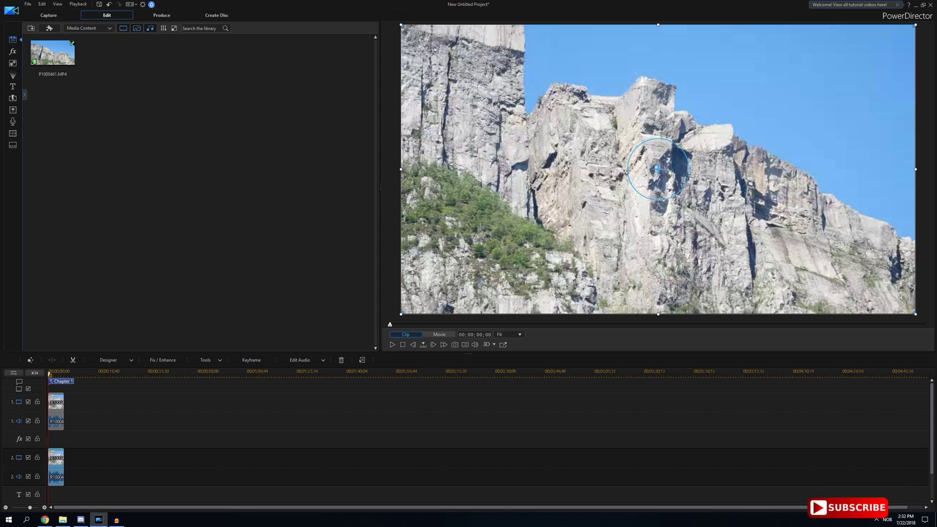
Pause the preview, rewind it to 00;00;00;00, and select the track 1 clip.
click(391, 344)
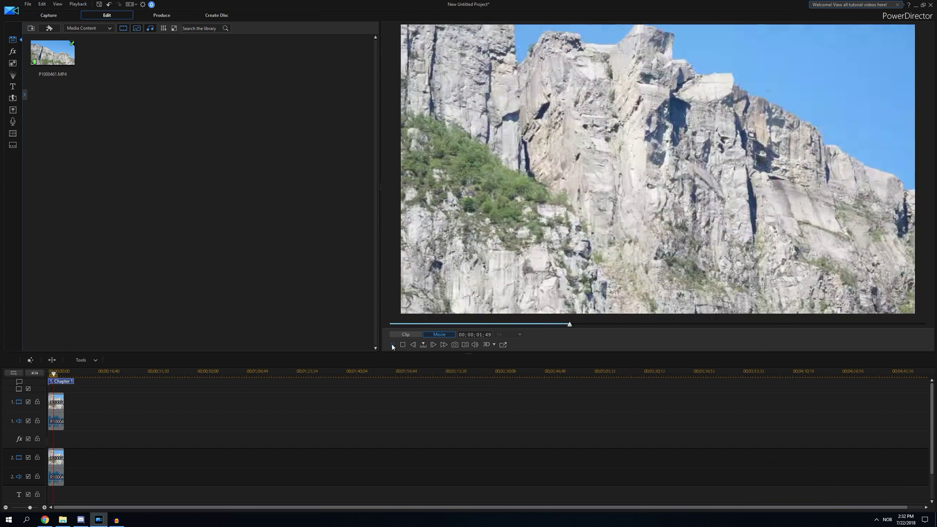
click(392, 345)
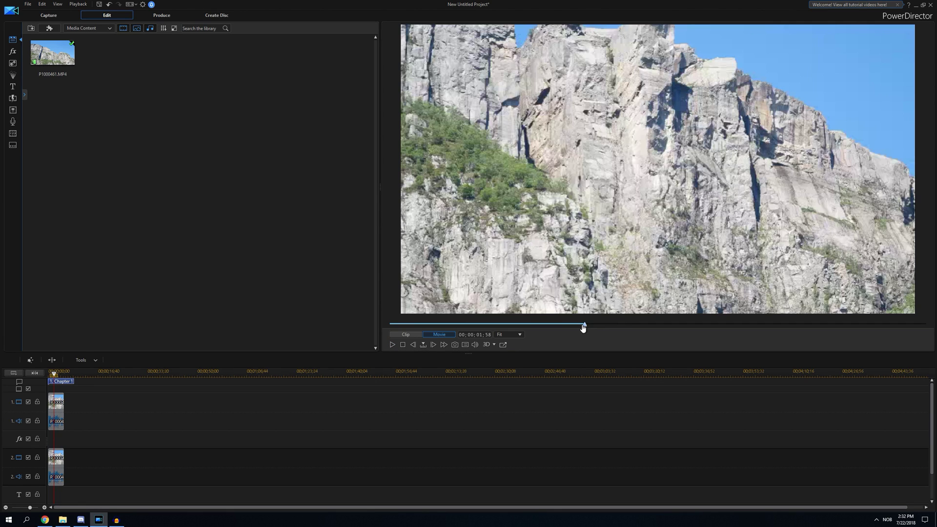
drag(584, 325, 389, 325)
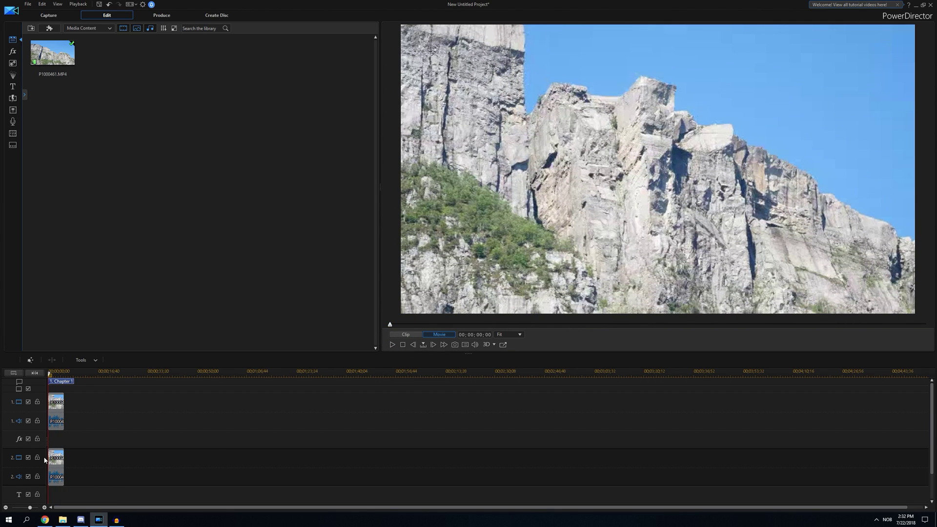
click(56, 402)
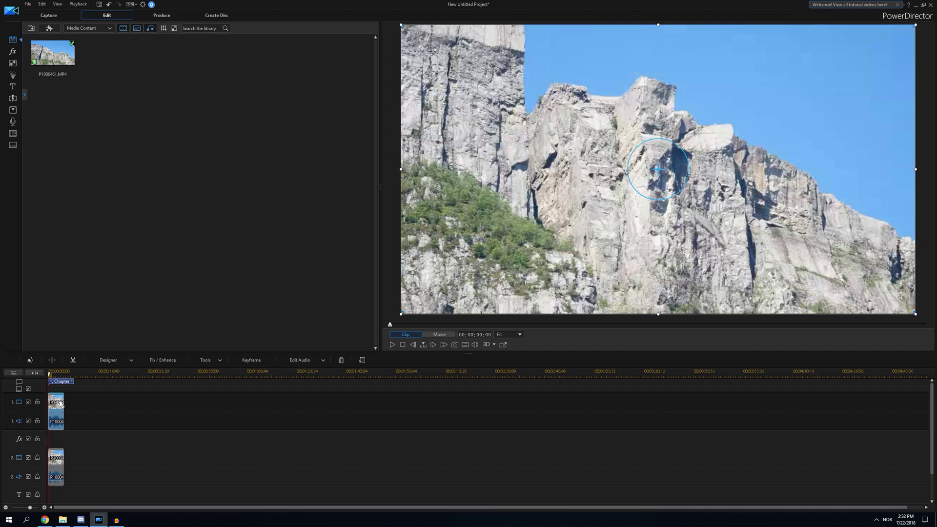
Enable White Balance, try a white calibration, then switch to Color temperature mode at 45.
click(168, 361)
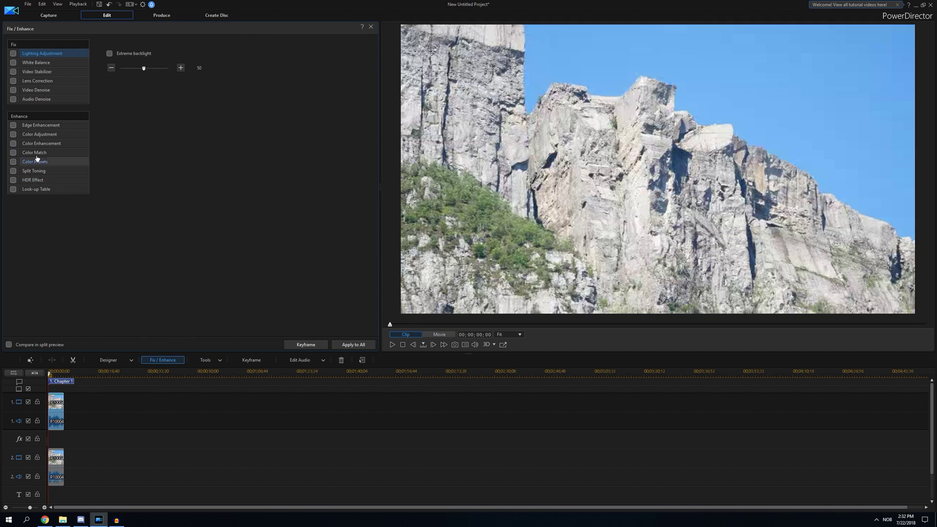
click(14, 63)
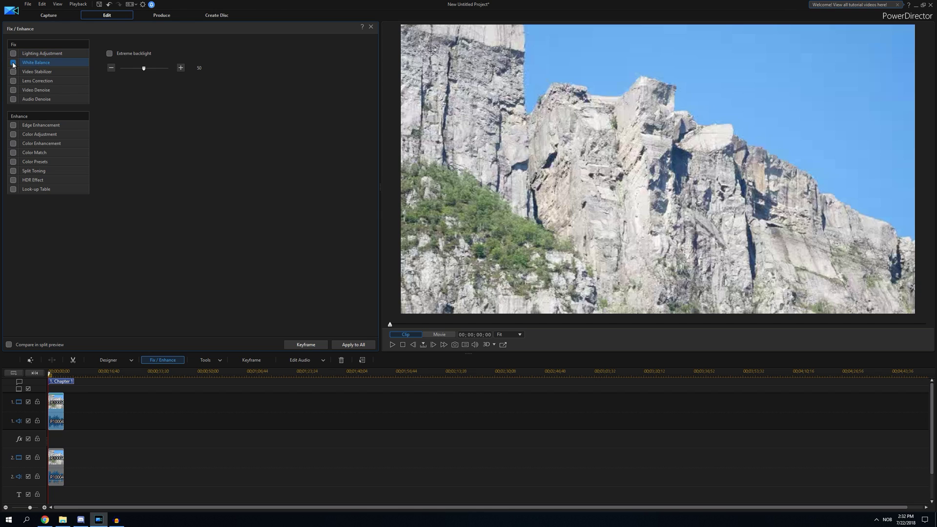
click(110, 94)
click(122, 106)
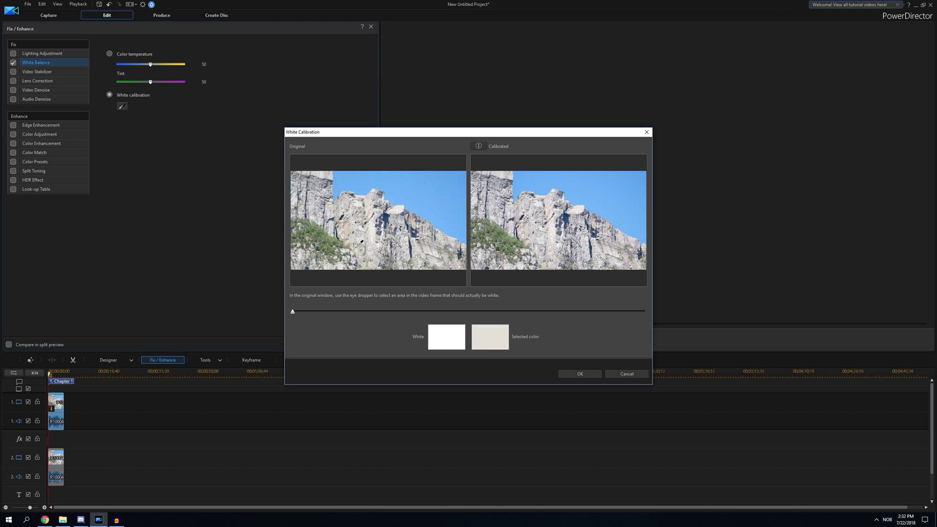
click(575, 374)
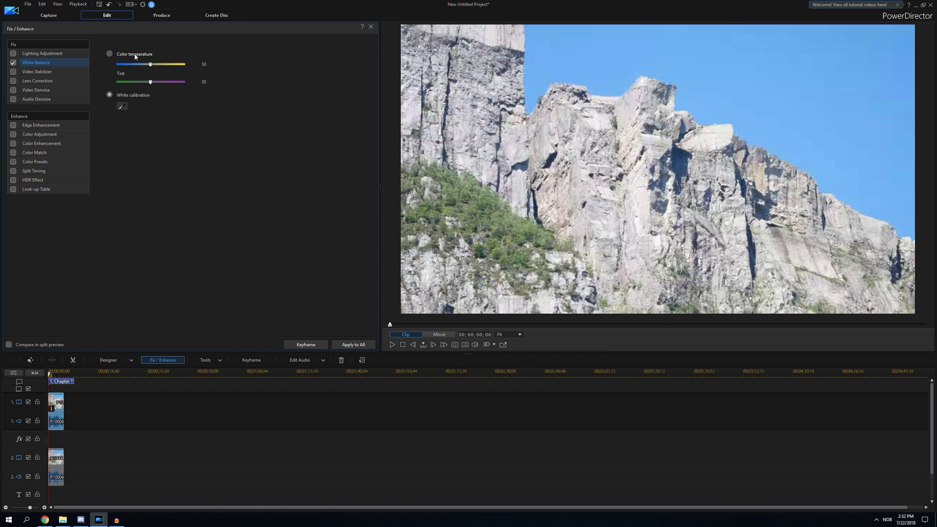
click(151, 65)
Enable Color Adjustment with Saturation 105, Highlight healing 30, Shadow 15 and Sharpness 50.
click(14, 133)
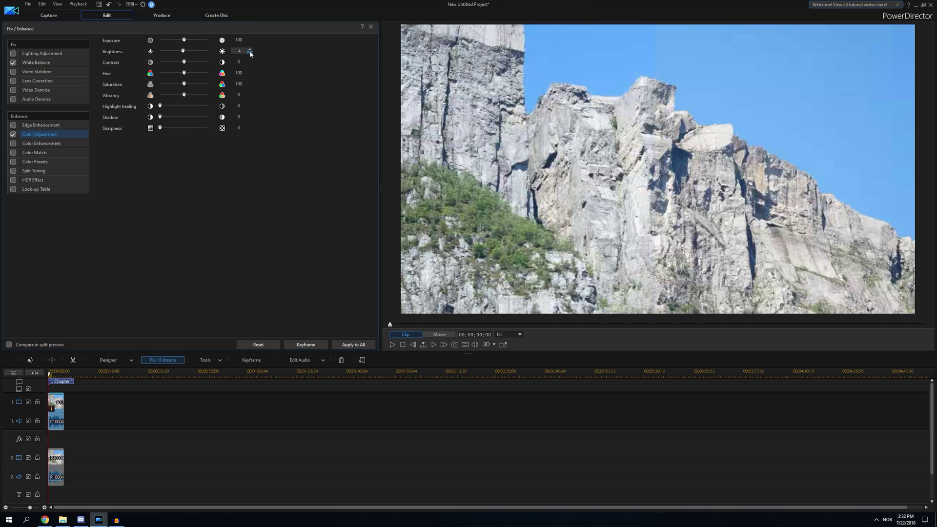
click(250, 84)
click(241, 117)
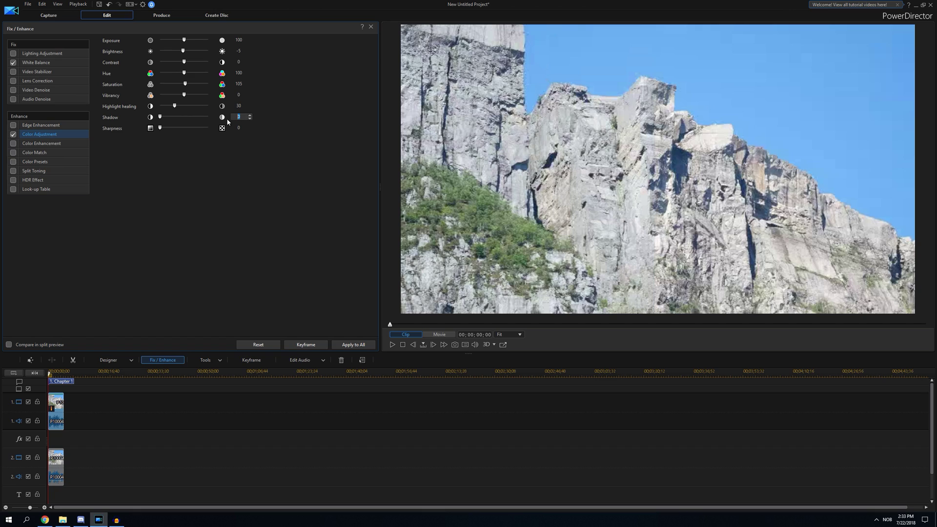
text(15)
click(240, 129)
key(Return)
Close the adjustments and play the full preview to judge the grade.
click(371, 27)
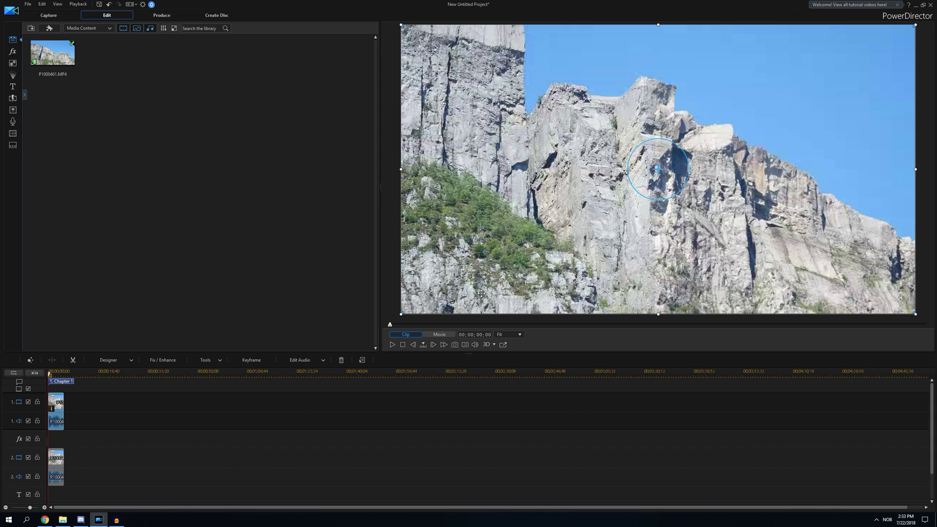
click(393, 344)
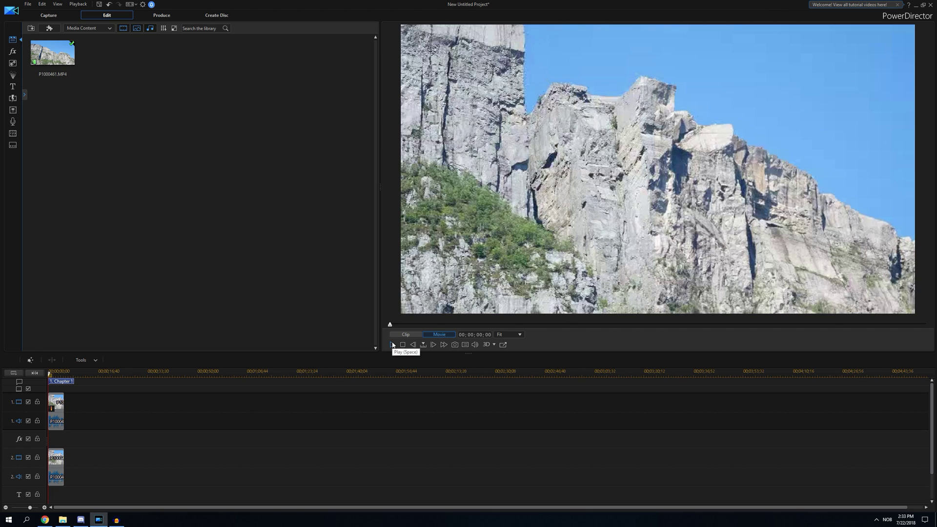
click(54, 404)
Preview the clip with Contrast at 100, then reset Contrast to 0.
click(163, 360)
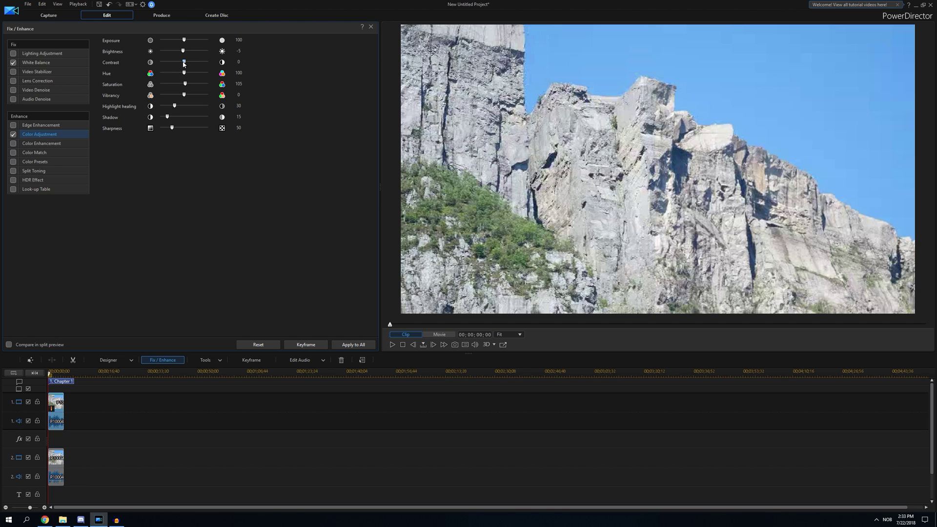
drag(183, 64, 229, 57)
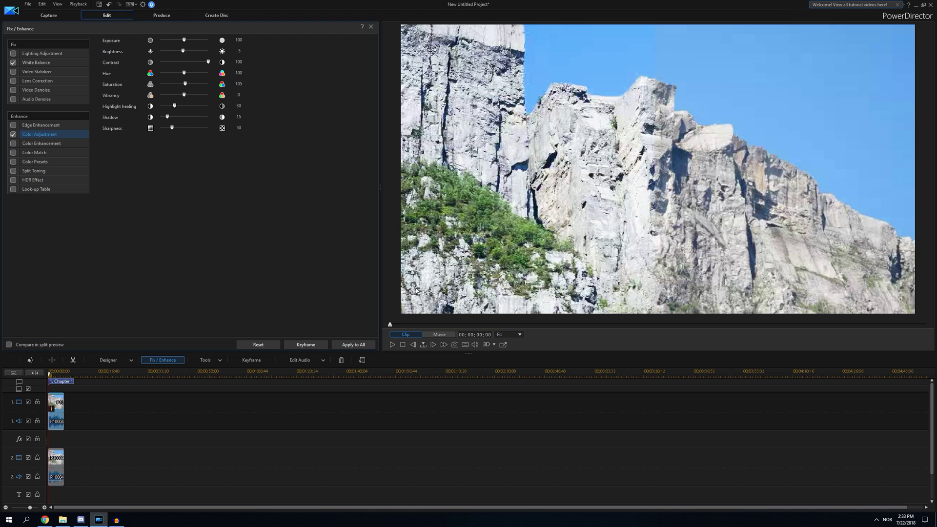
click(392, 345)
drag(209, 62, 186, 62)
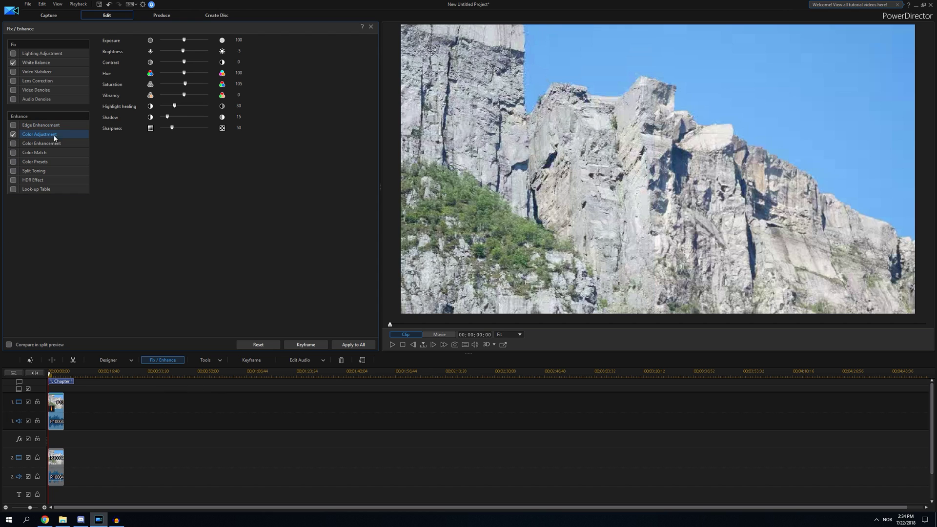
click(158, 19)
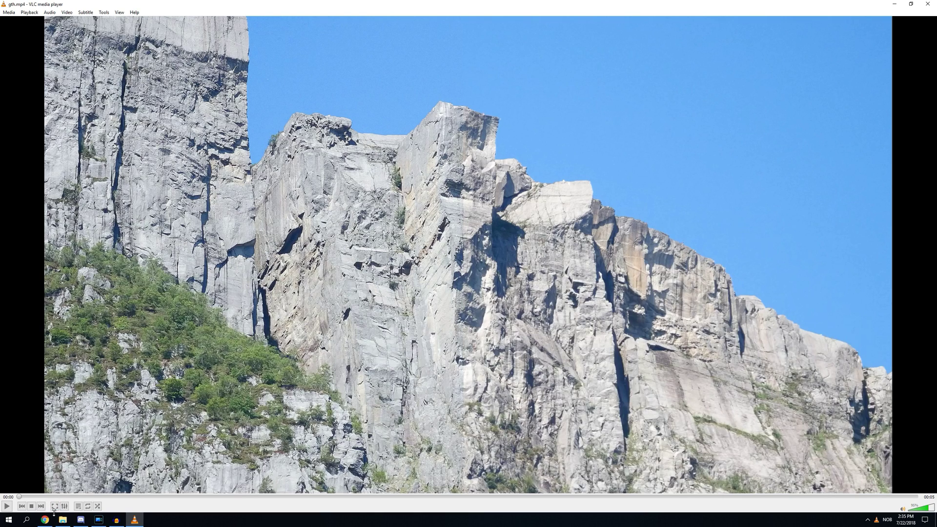
Lower the system volume while gth.mp4 plays through in VLC.
key(XF86AudioLowerVolume)
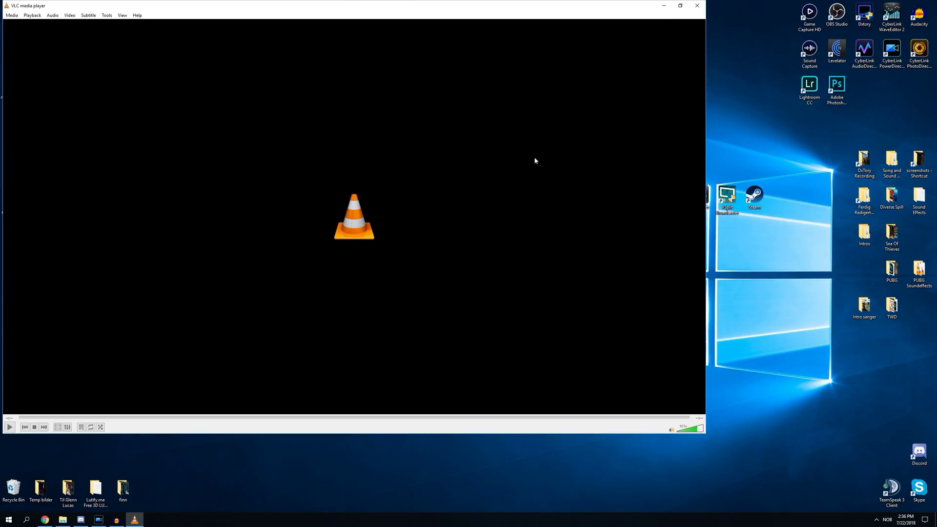
Enable Look-up Table on the track 2 clip and load the Heulandite - Log LUT.
click(98, 519)
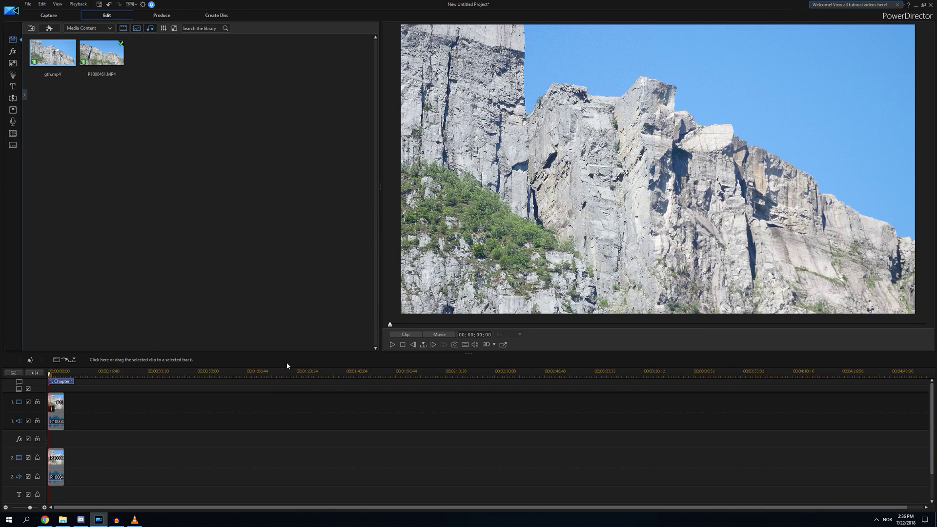
click(59, 460)
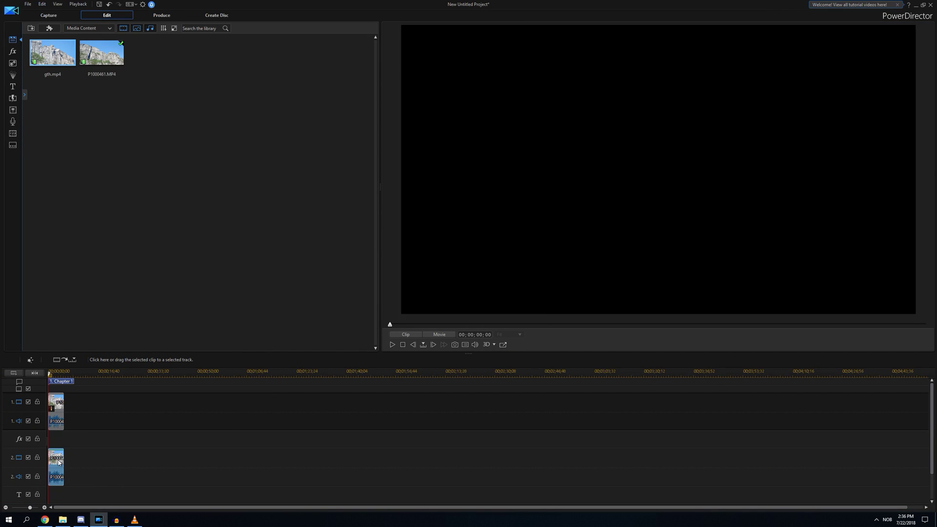
right_click(59, 460)
key(Escape)
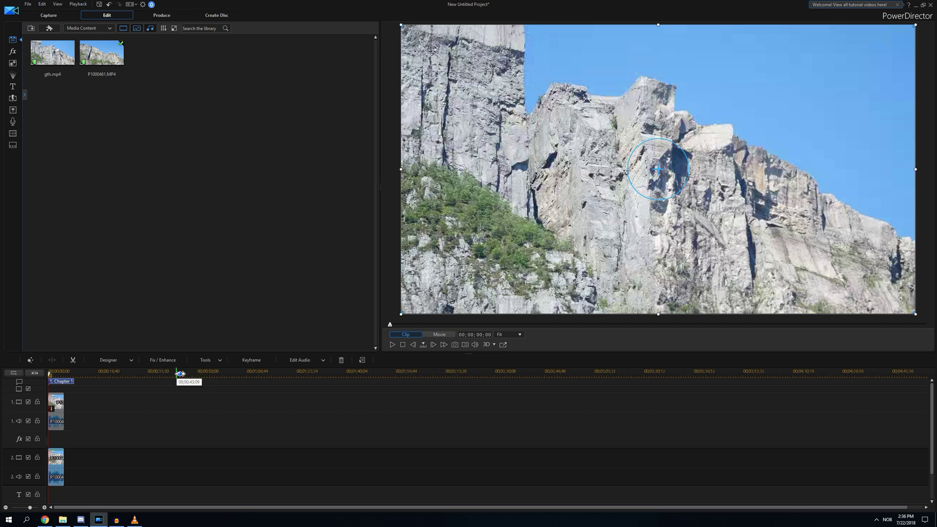
click(166, 360)
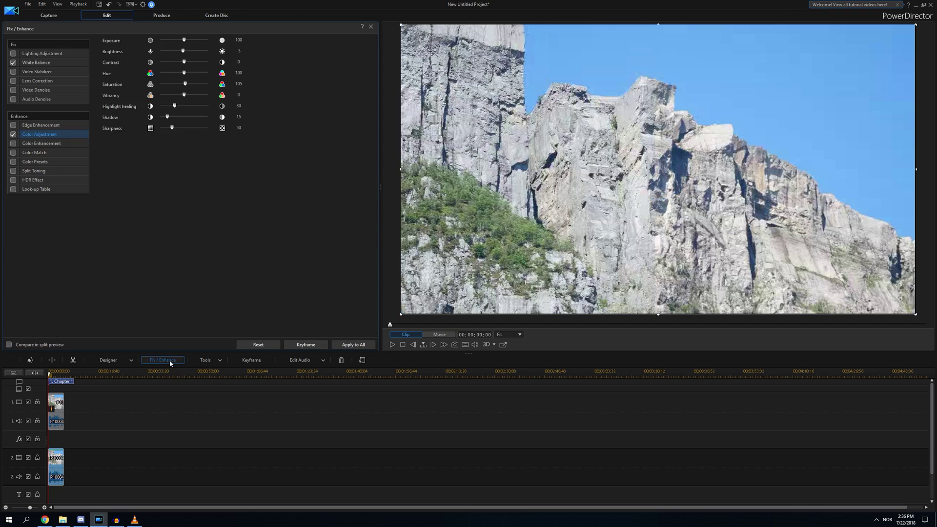
click(13, 189)
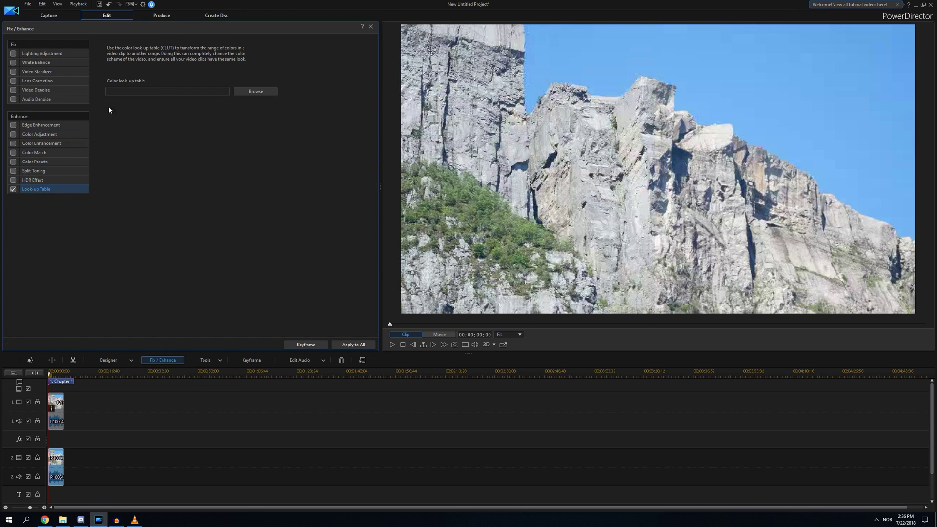
click(256, 91)
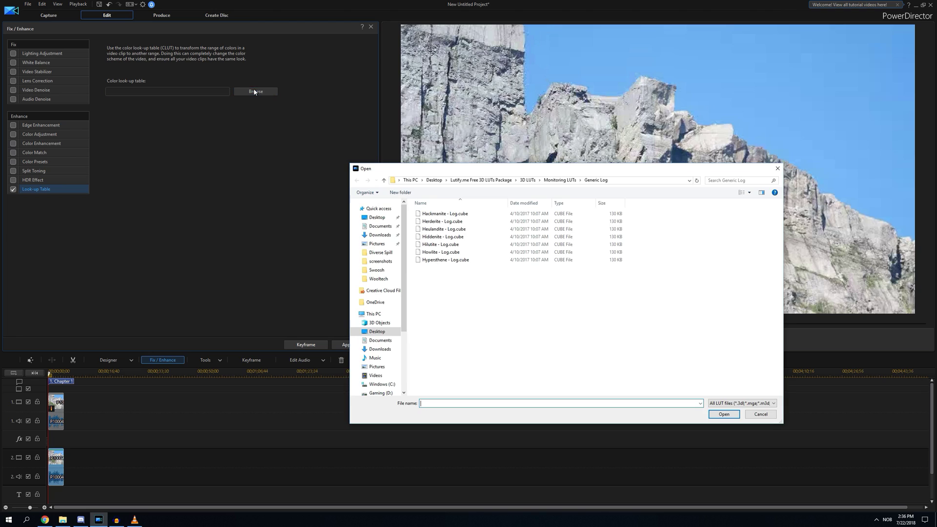
click(454, 222)
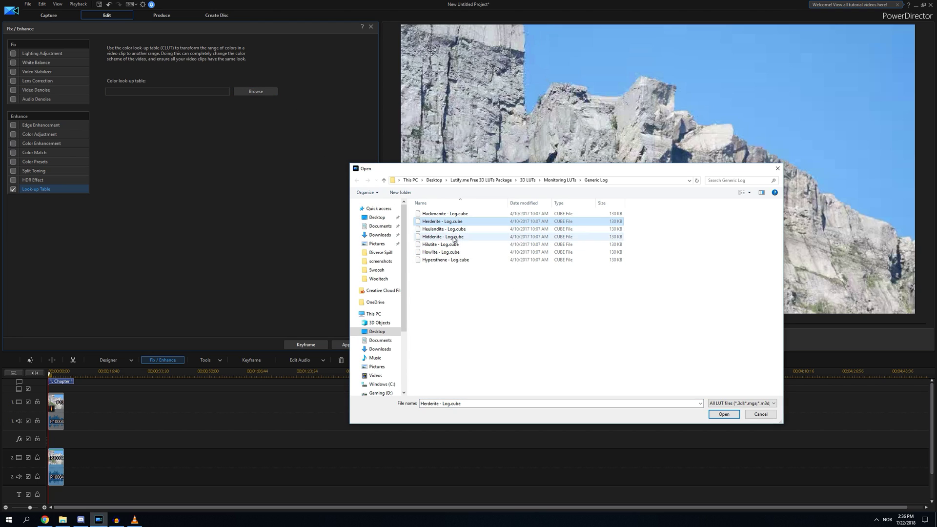
click(492, 244)
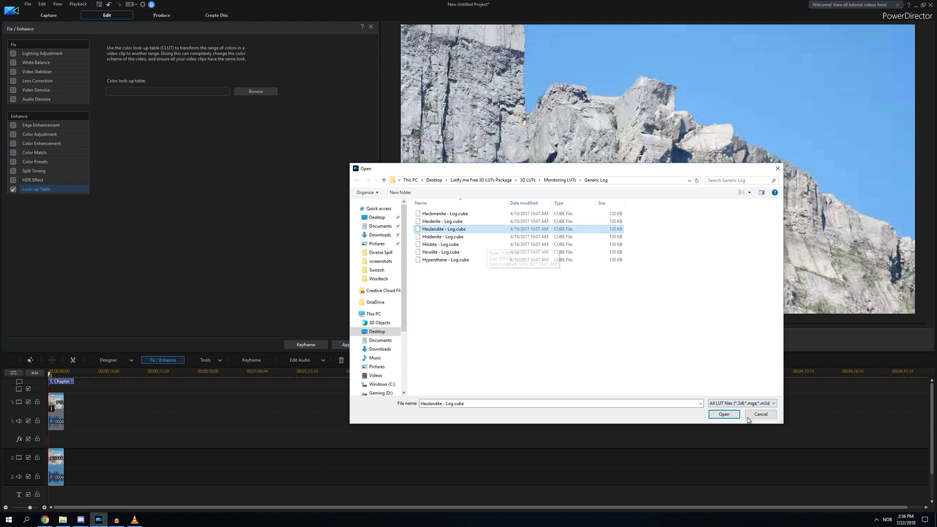
click(724, 414)
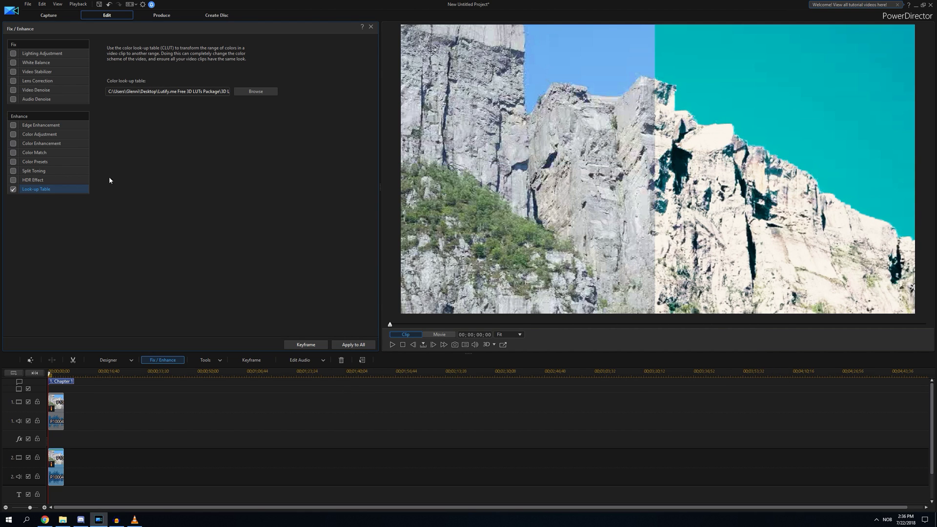
Try the Hypersthene - Log LUT, then load Herderite from the Rec709 folder.
click(258, 92)
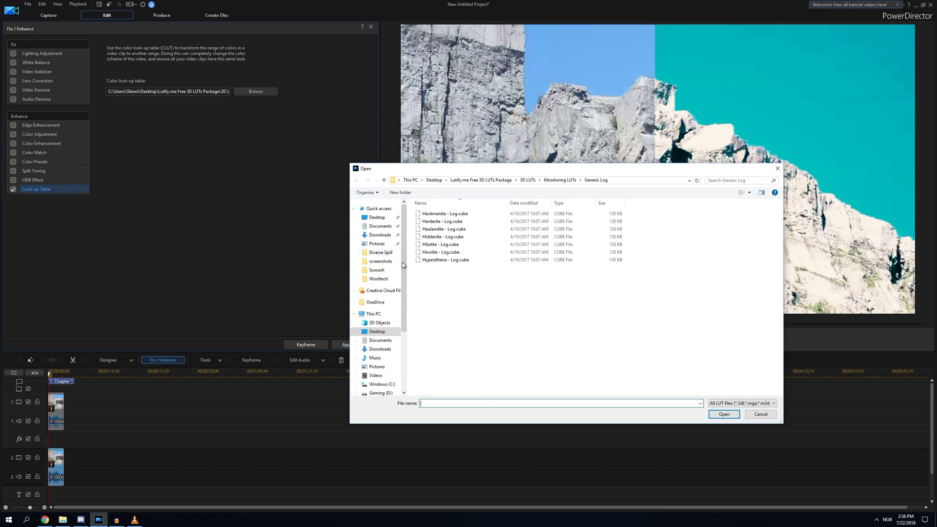
click(446, 260)
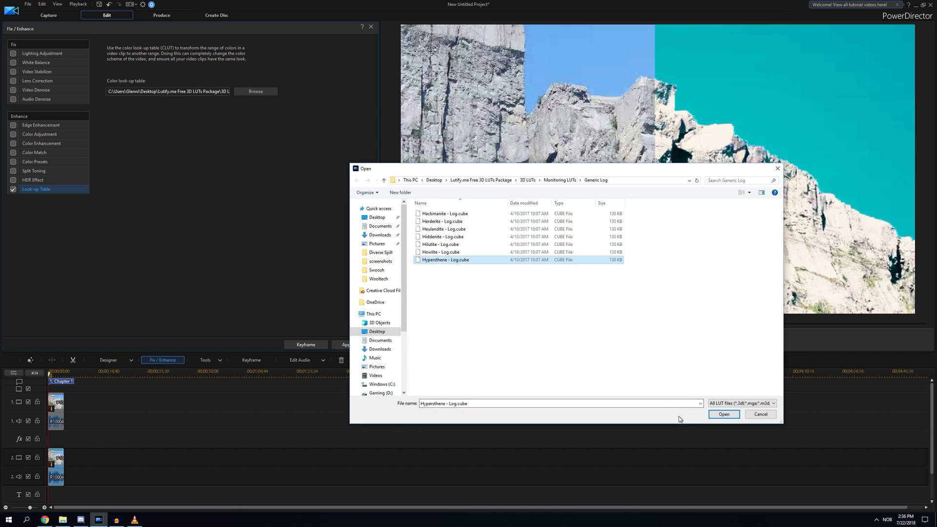
click(724, 414)
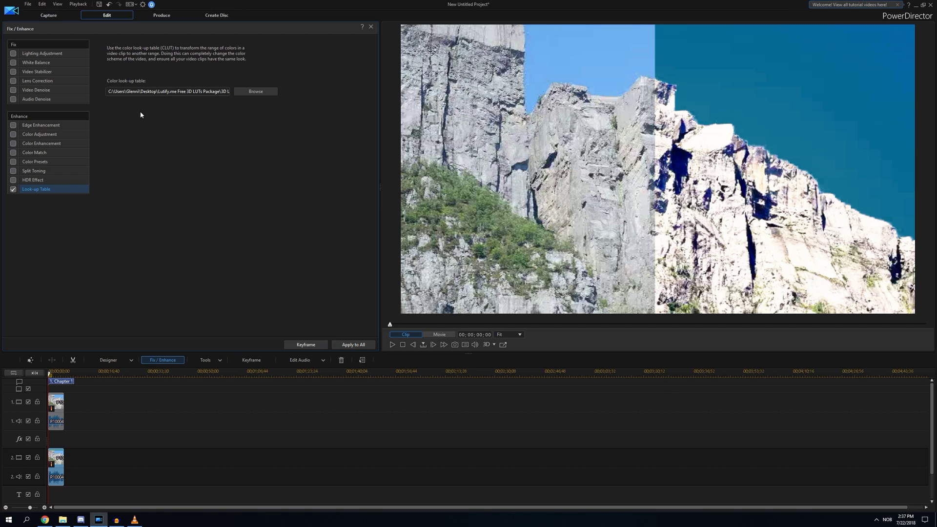
click(270, 92)
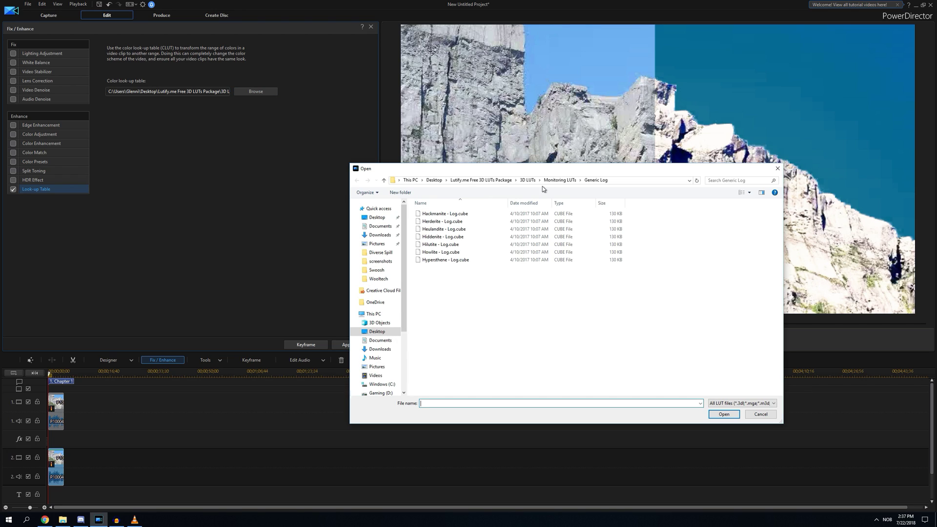
click(560, 180)
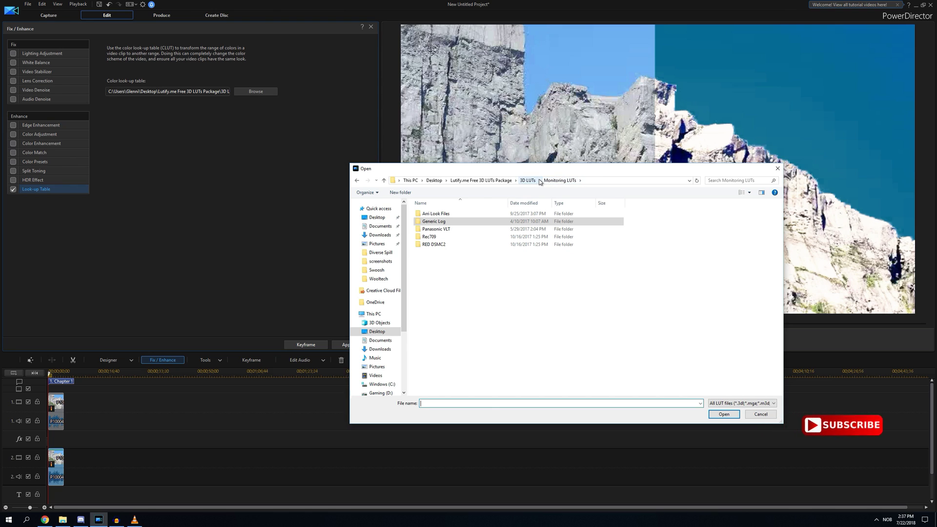
double_click(437, 237)
click(454, 222)
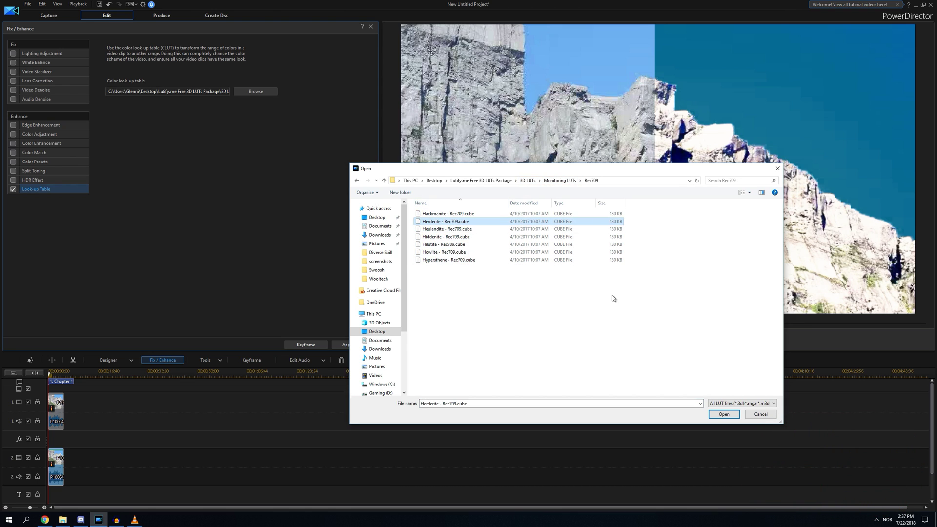
click(724, 415)
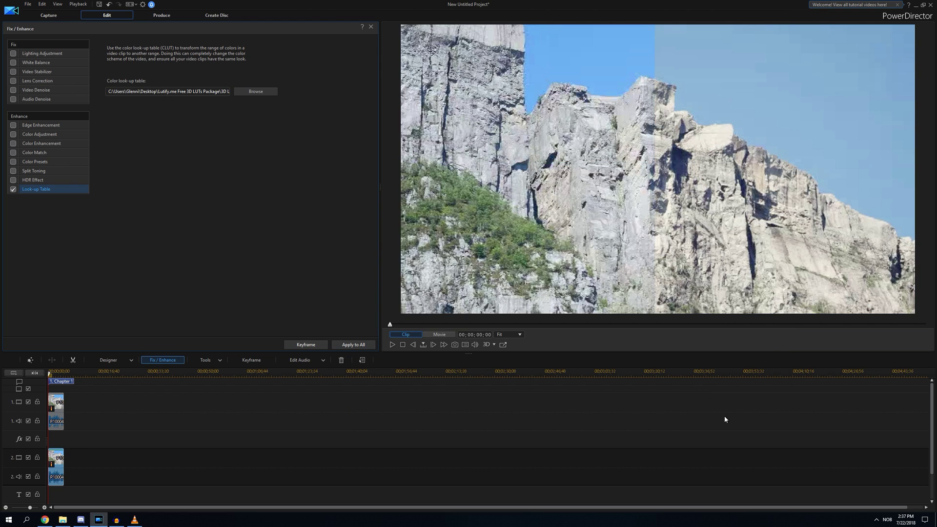
Try the Howlite - Rec709 LUT, then settle on Hiddenite - Rec709.
click(256, 91)
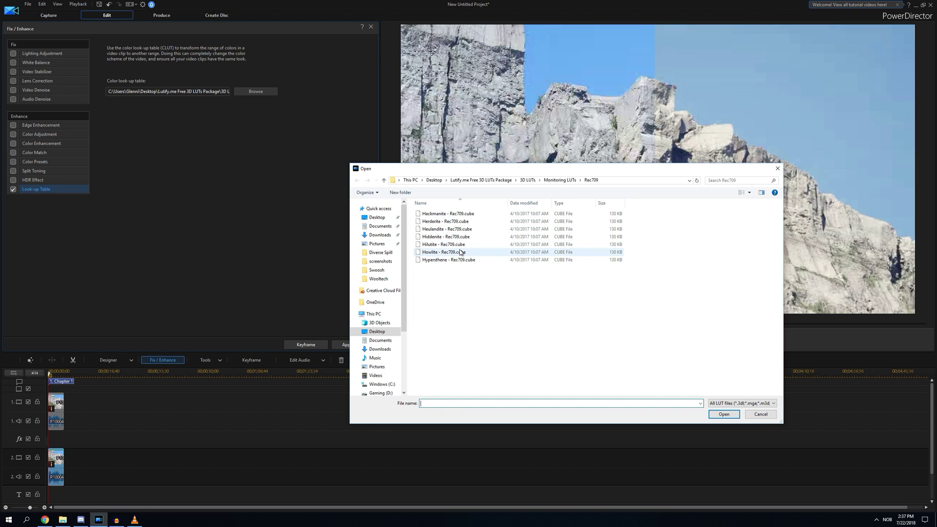
click(444, 252)
click(720, 416)
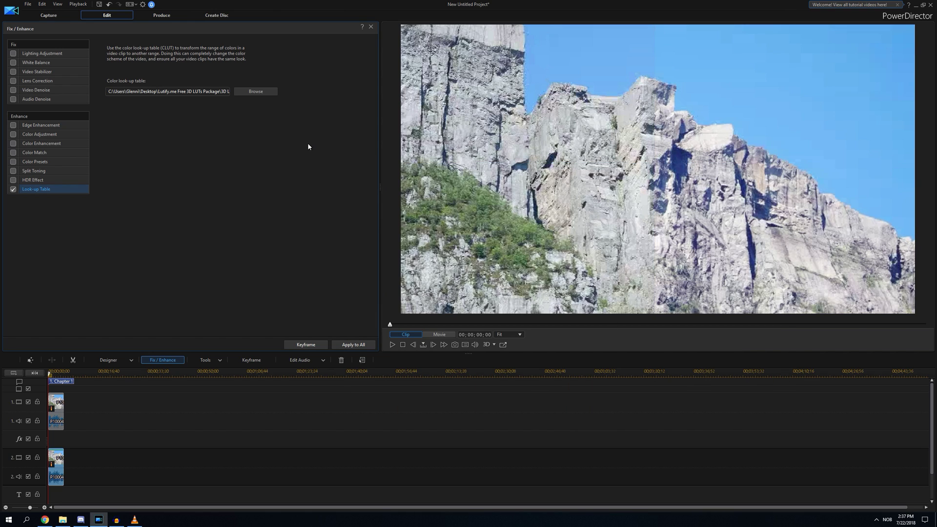
click(272, 91)
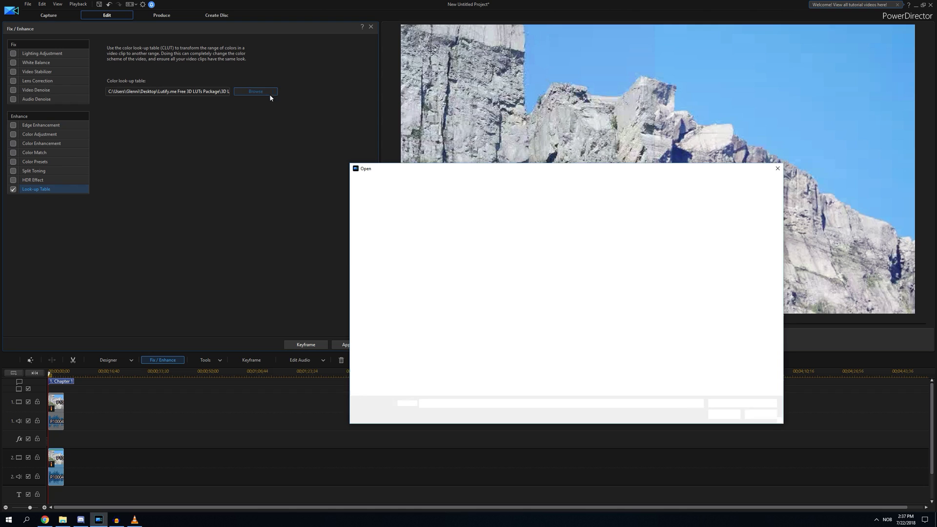
click(449, 246)
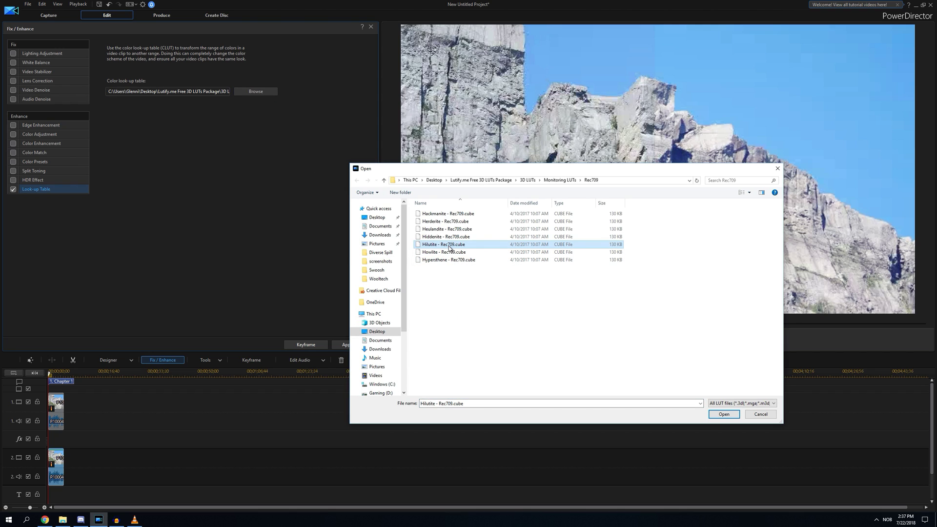
click(724, 414)
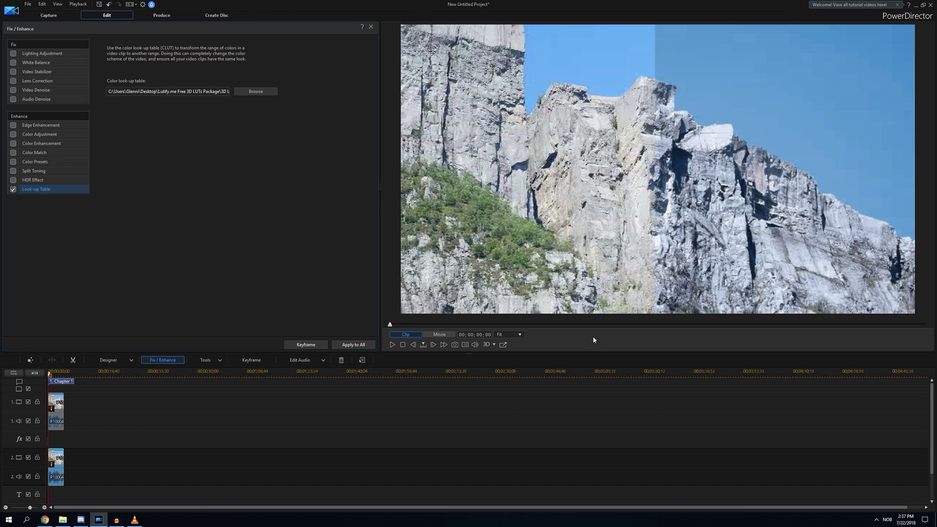
key(XF86AudioLowerVolume)
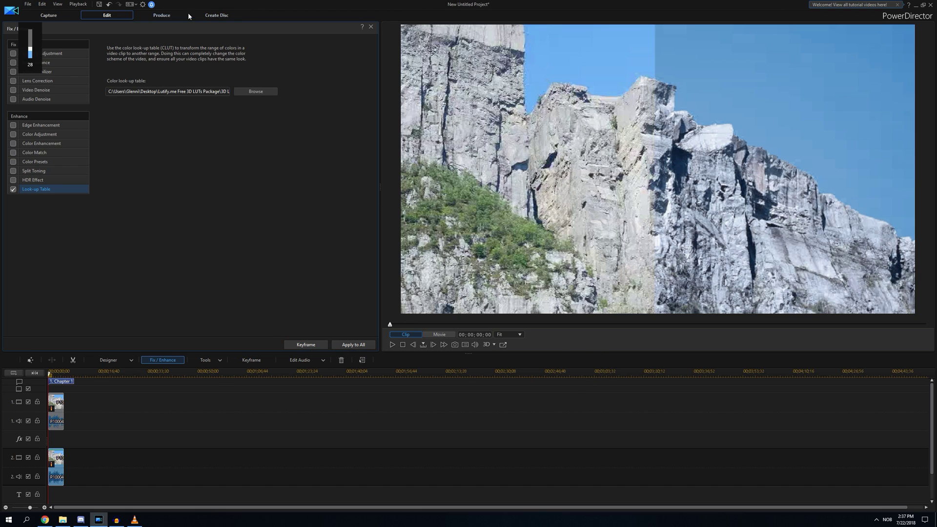
Switch to the Produce page to render the split-screen cliff movie.
click(176, 18)
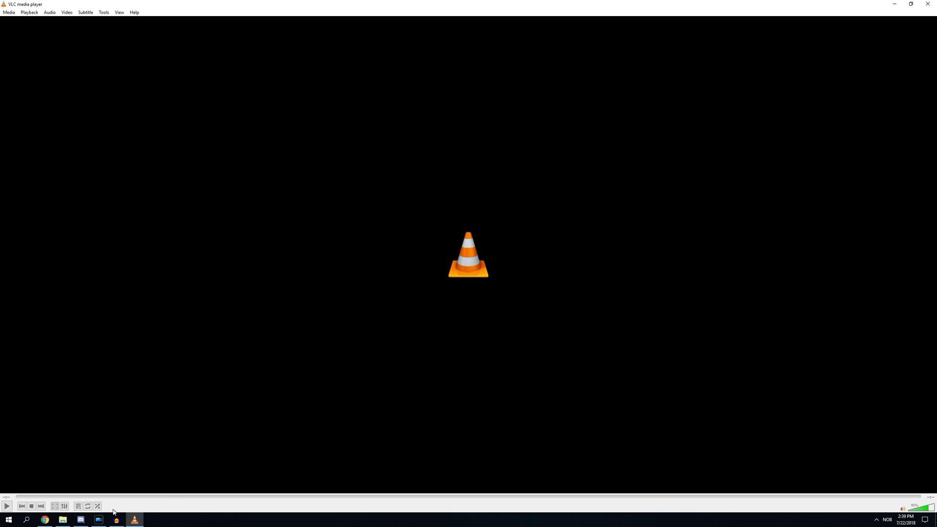
Back in the Edit workspace, select the top-track P1000461 clip and open its Mask Designer.
click(101, 519)
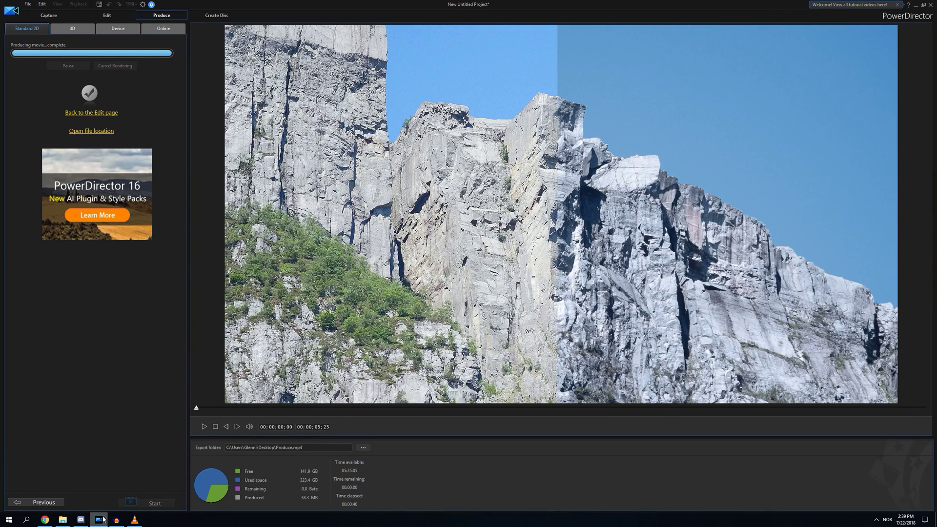
click(100, 20)
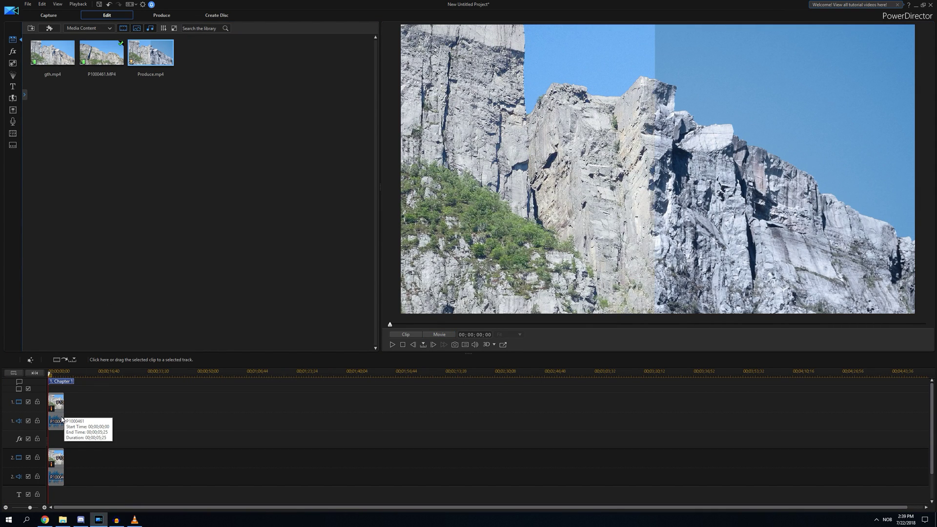
click(63, 409)
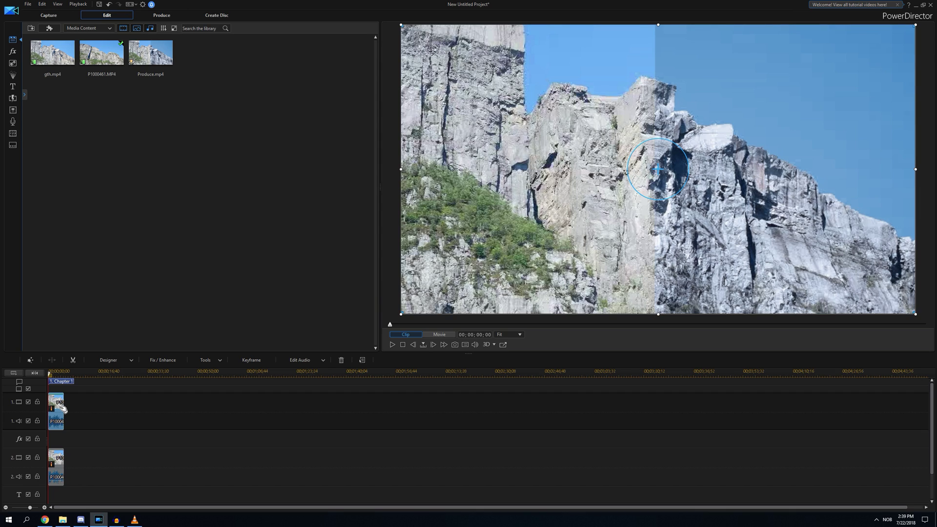
click(157, 359)
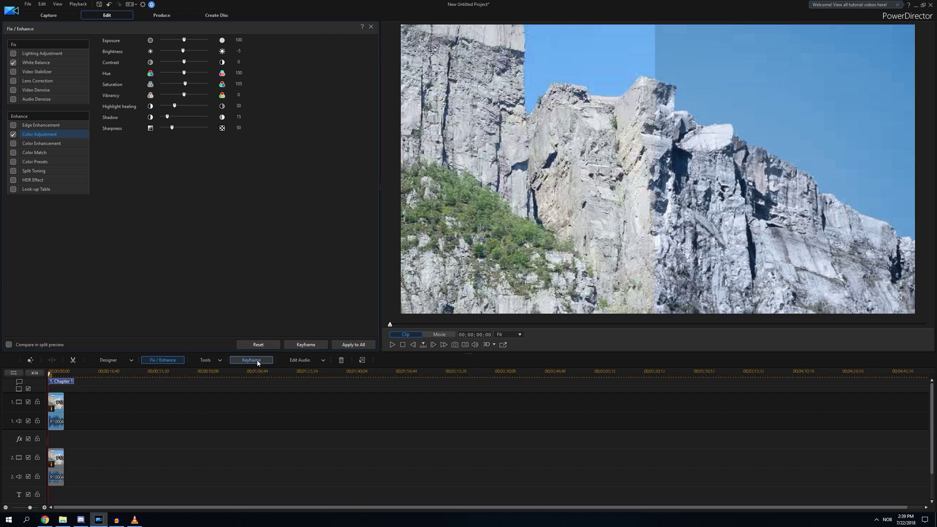
click(371, 27)
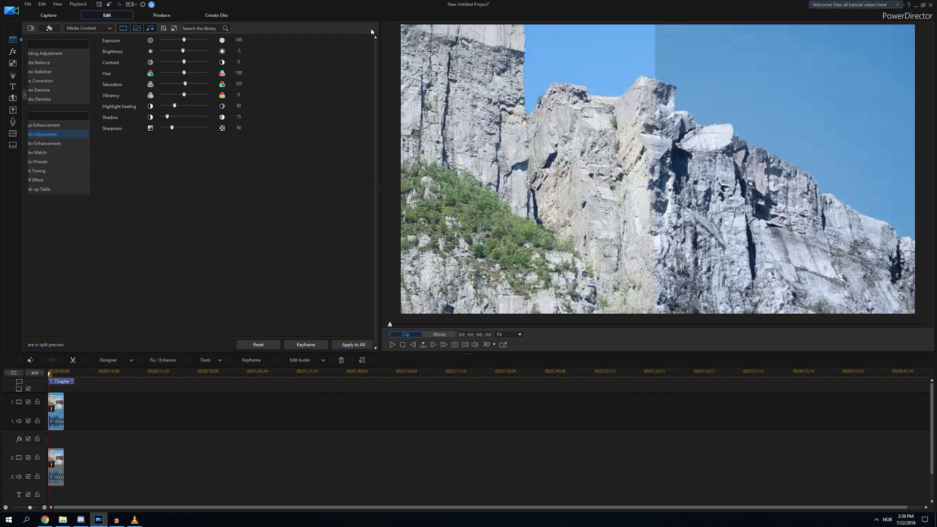
click(116, 365)
click(123, 379)
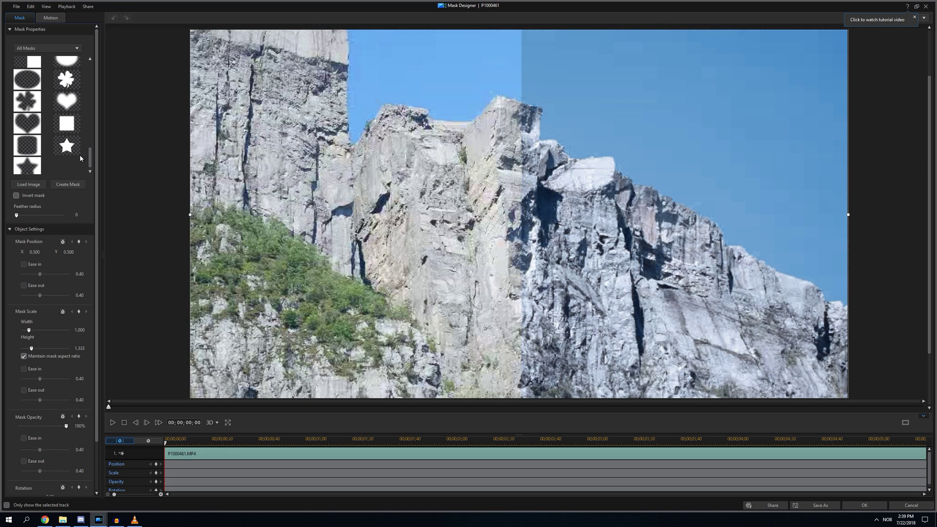
Apply a half-rectangle mask to the P1000461 clip and accept it.
drag(93, 125, 89, 151)
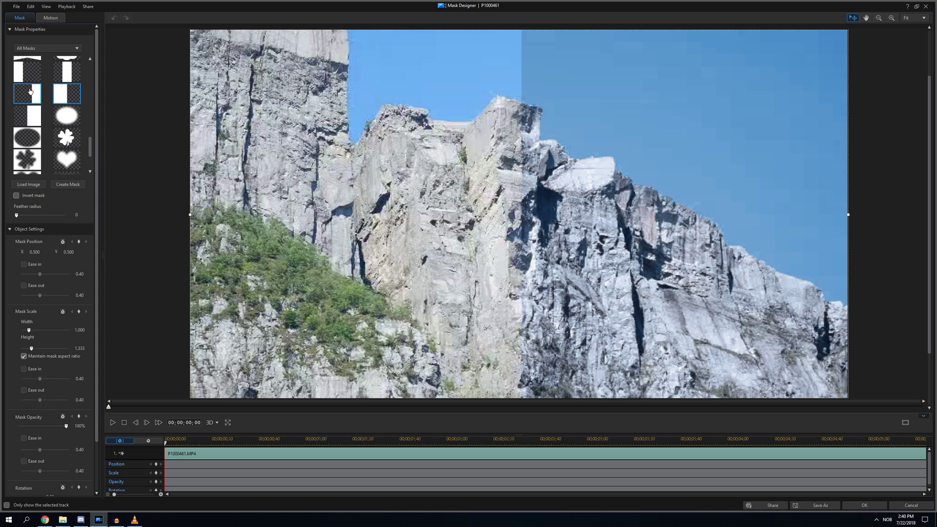
click(30, 73)
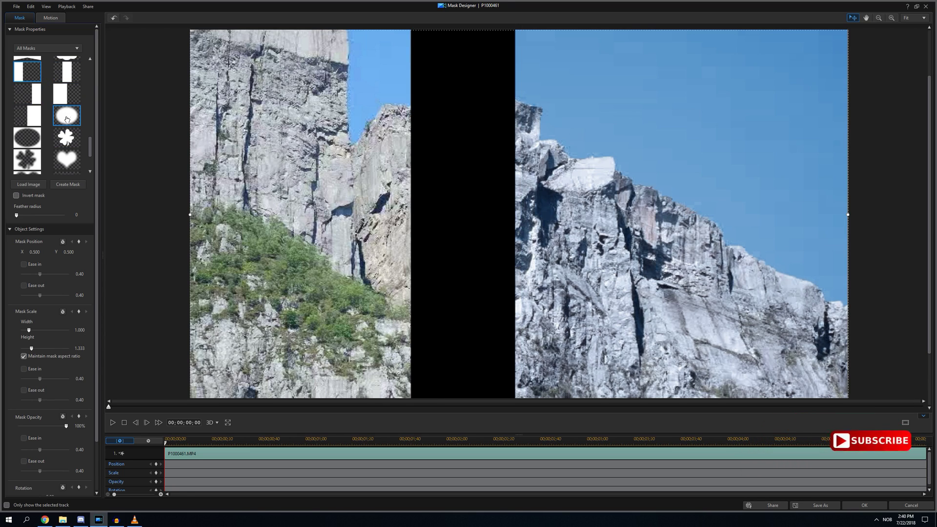
click(872, 509)
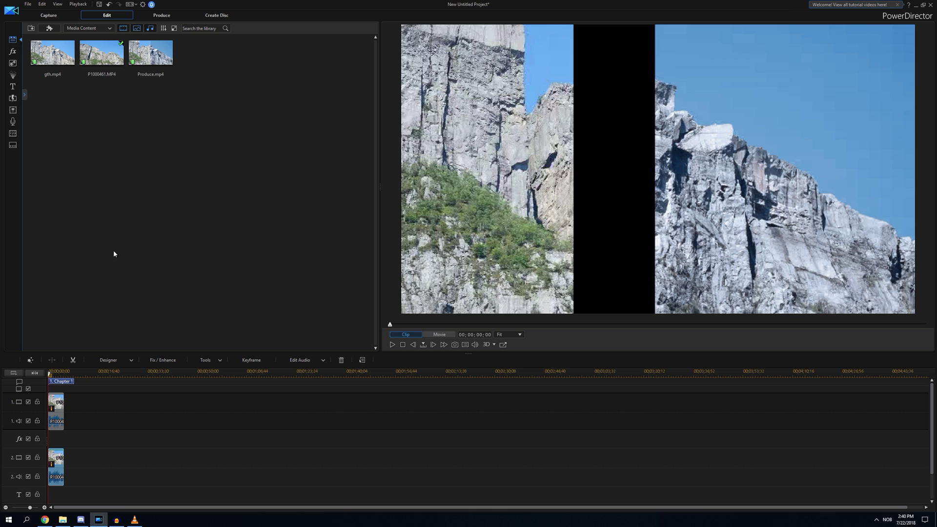
Replace it with the narrow white-bar mask, leaving the right third black.
click(123, 364)
click(123, 375)
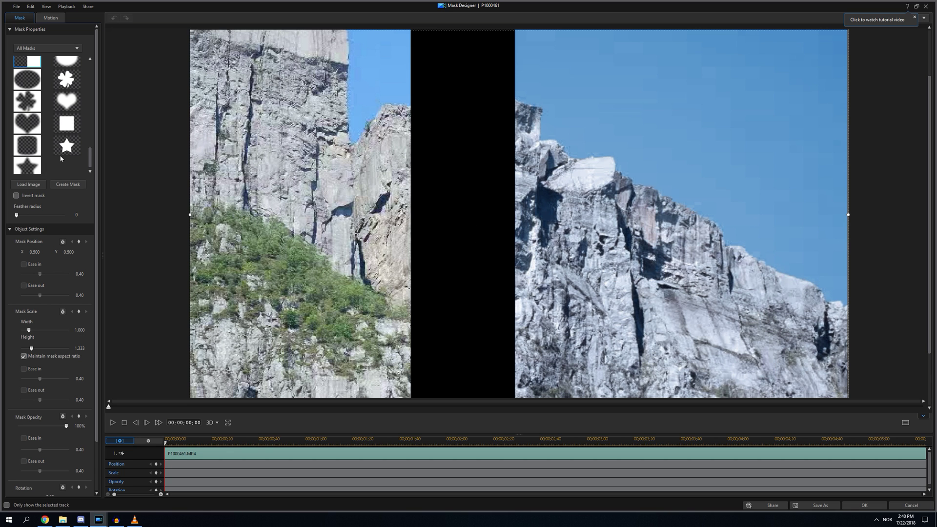
drag(91, 155, 91, 135)
click(69, 128)
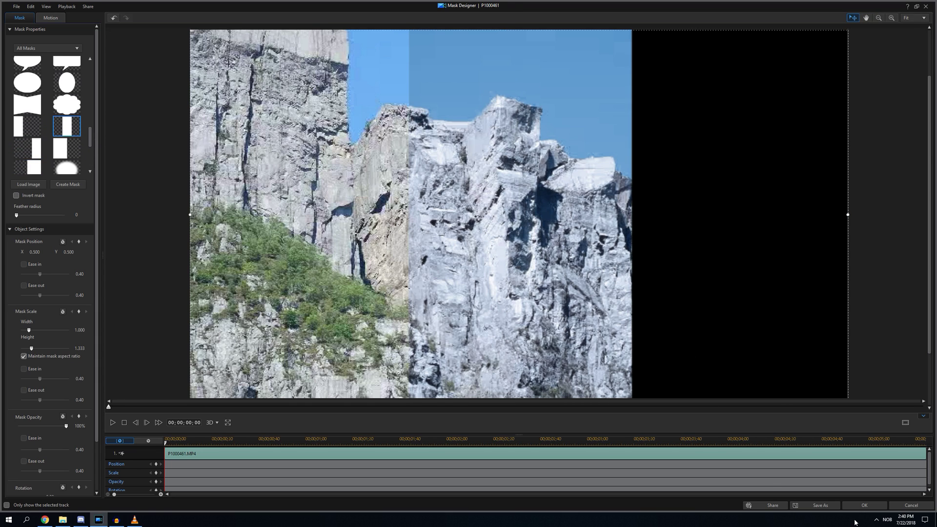
Accept the narrow bar mask and copy the masked track 1 cliff clip.
click(864, 505)
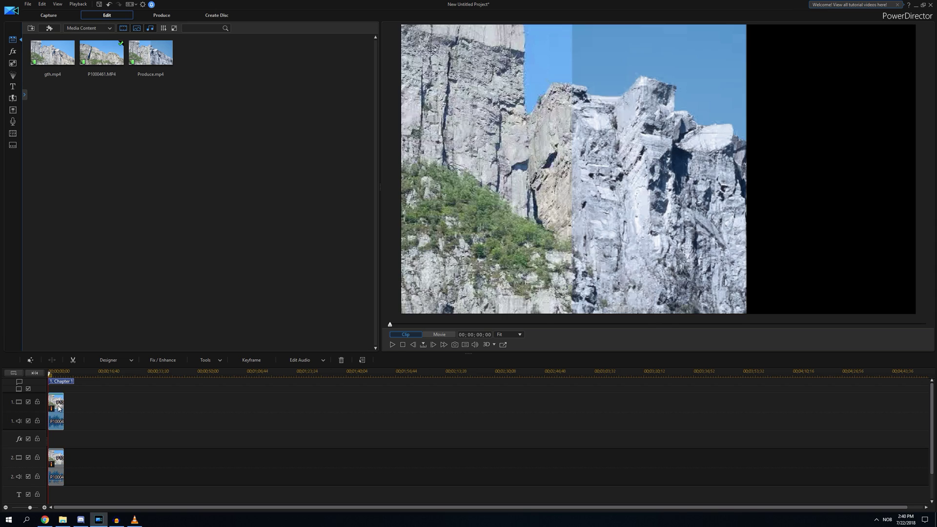
right_click(57, 413)
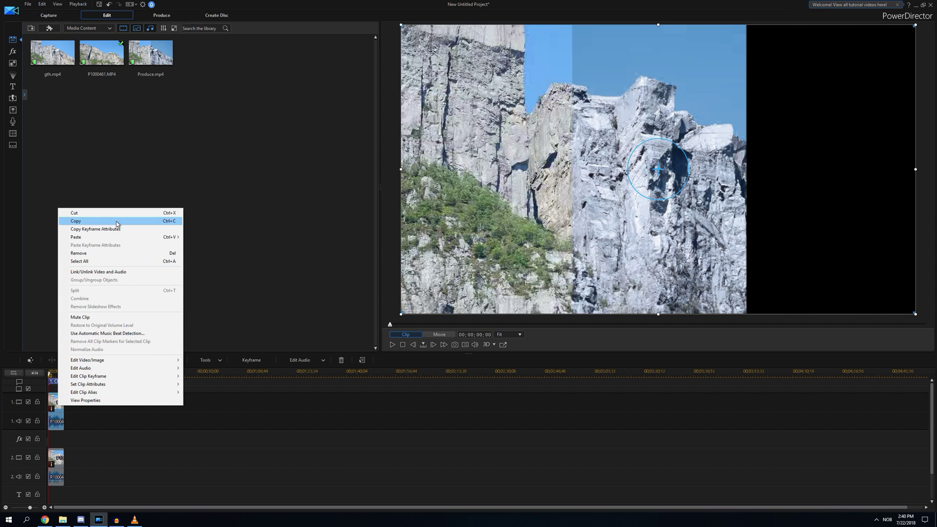
click(98, 221)
Paste the copied clip at the timeline start with Paste and Overwrite.
scroll(134, 473, right, 1)
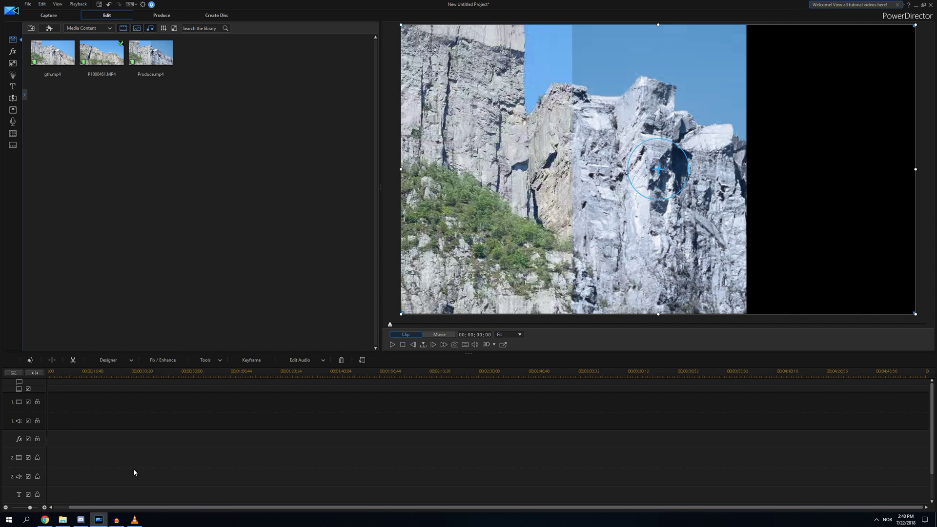
right_click(54, 403)
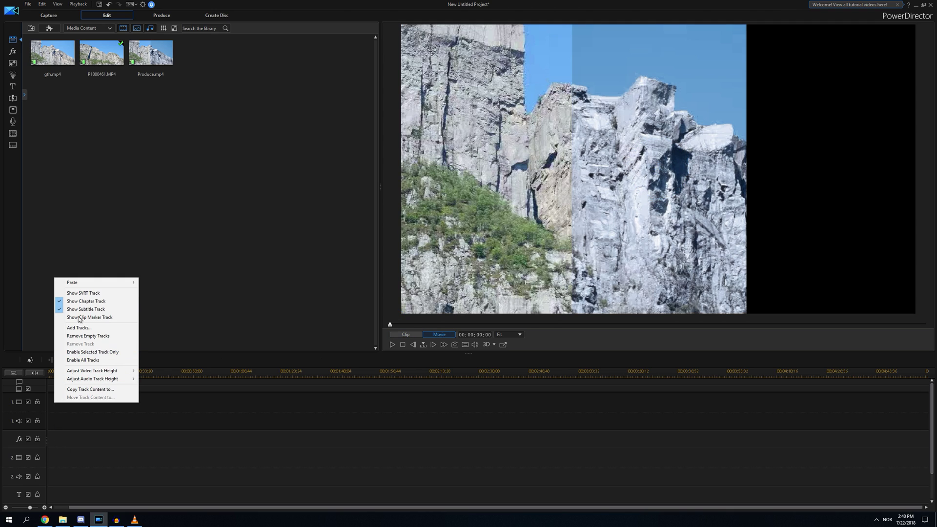
mouse_move(123, 283)
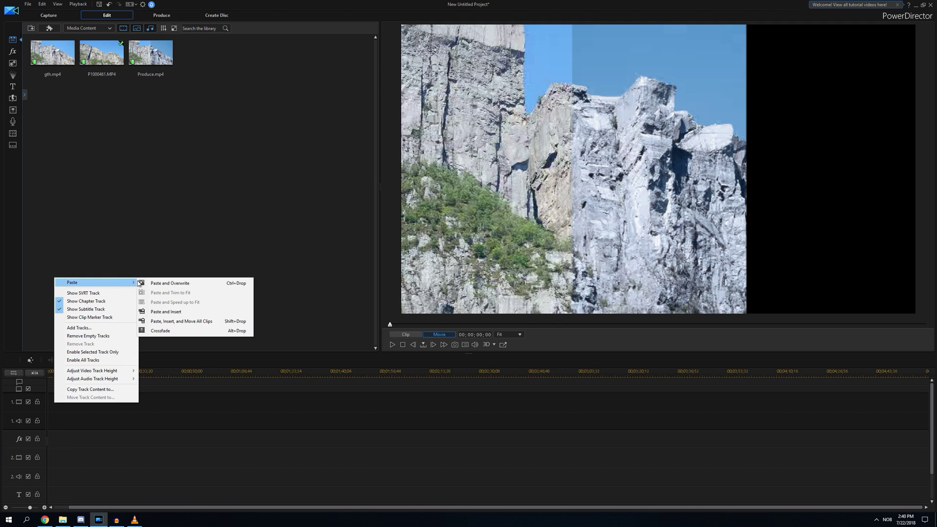
click(164, 285)
scroll(399, 449, right, 1)
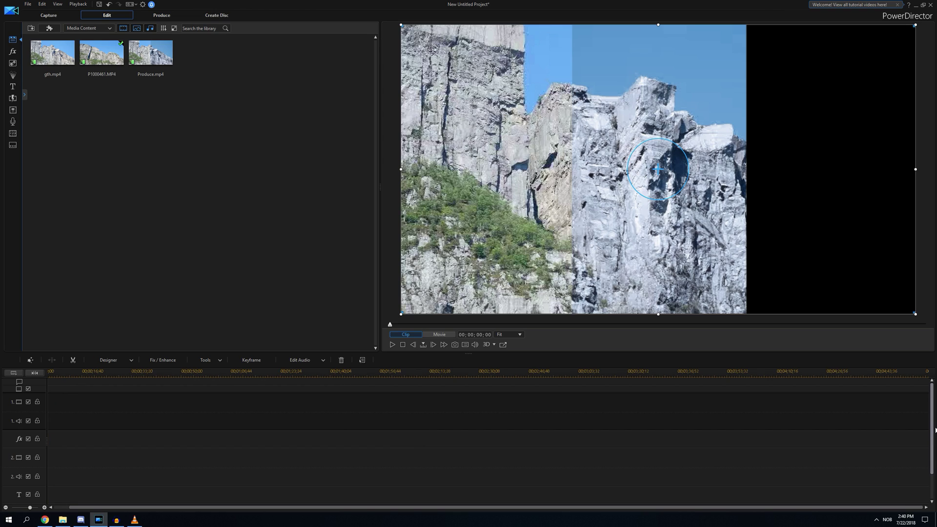
scroll(935, 440, down, 2)
scroll(888, 416, up, 2)
scroll(439, 512, left, 1)
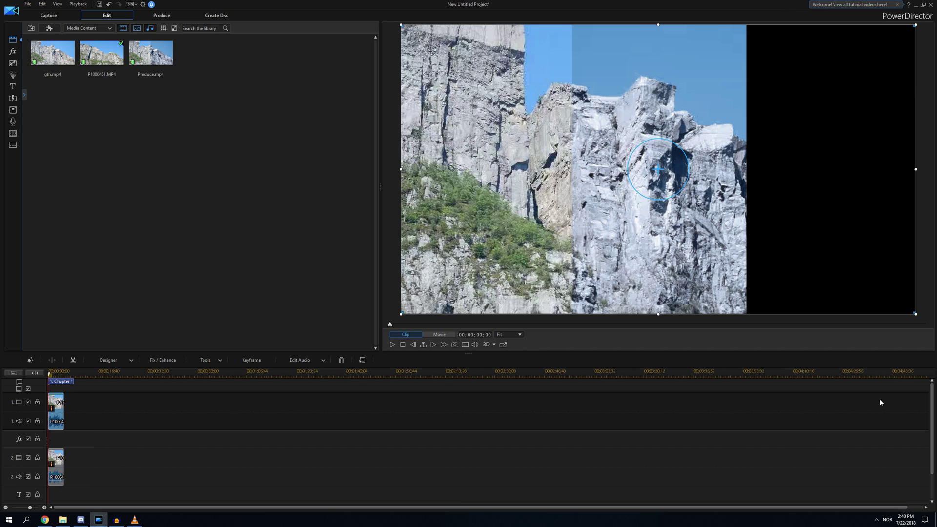
scroll(930, 407, down, 2)
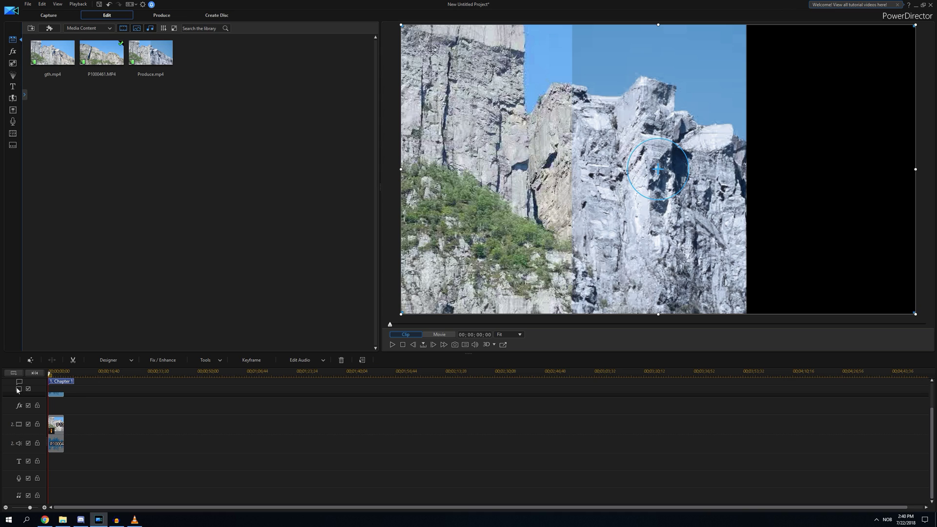
Show the clip marker track and add a third video and audio track via Track Manager.
right_click(7, 417)
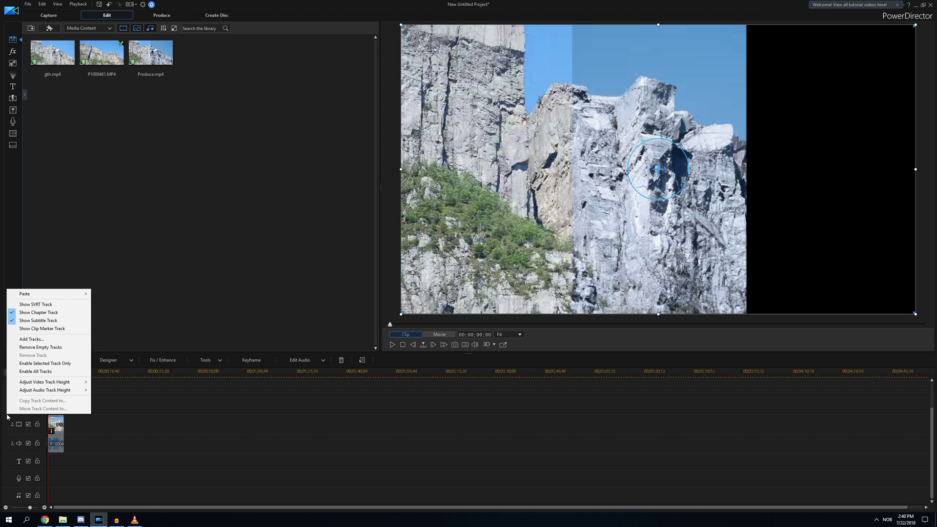
click(42, 328)
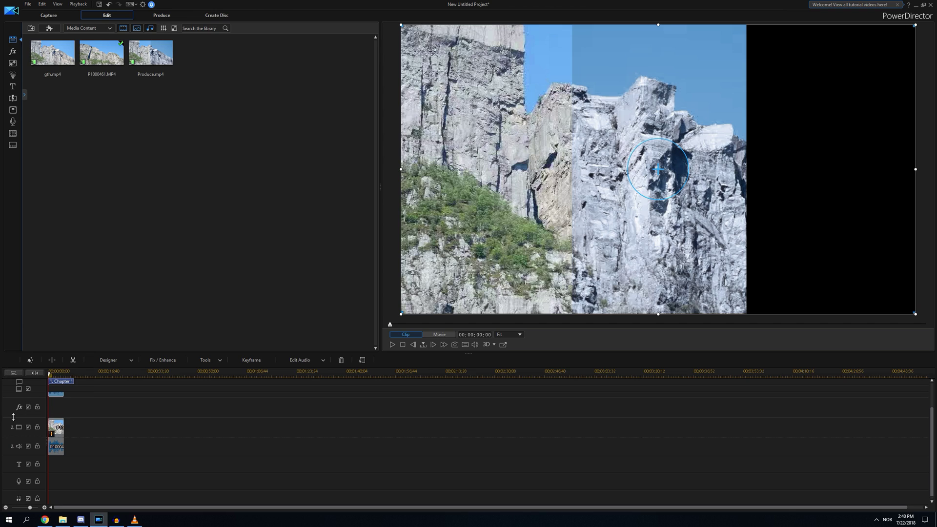
click(21, 374)
click(459, 336)
Paste and overwrite another copy of the cliff clip onto track 3.
right_click(56, 464)
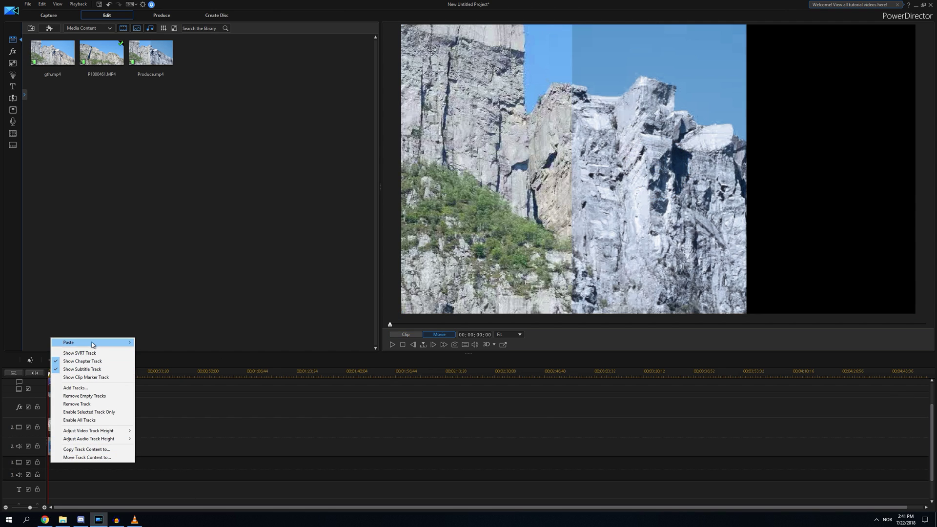
mouse_move(125, 349)
click(169, 344)
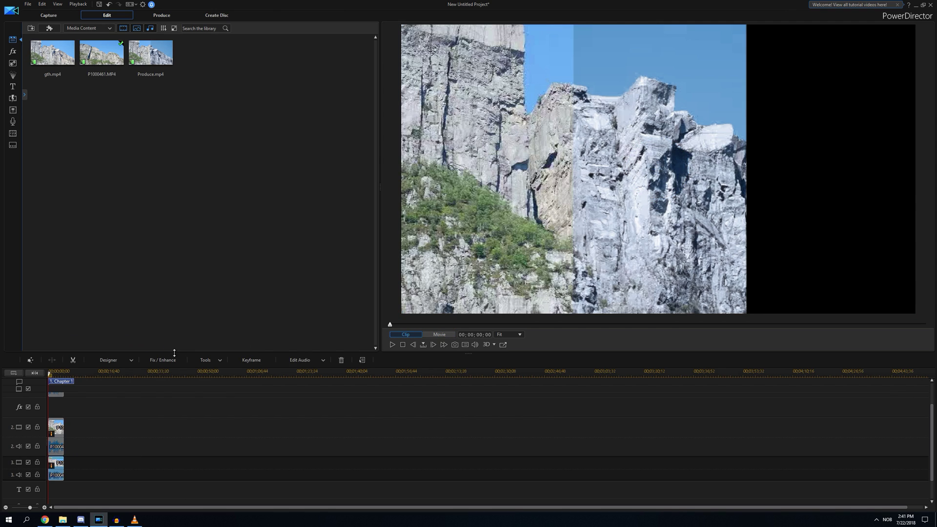
Give the track-3 cliff clip a right-half rectangle mask in Mask Designer.
click(129, 360)
click(112, 376)
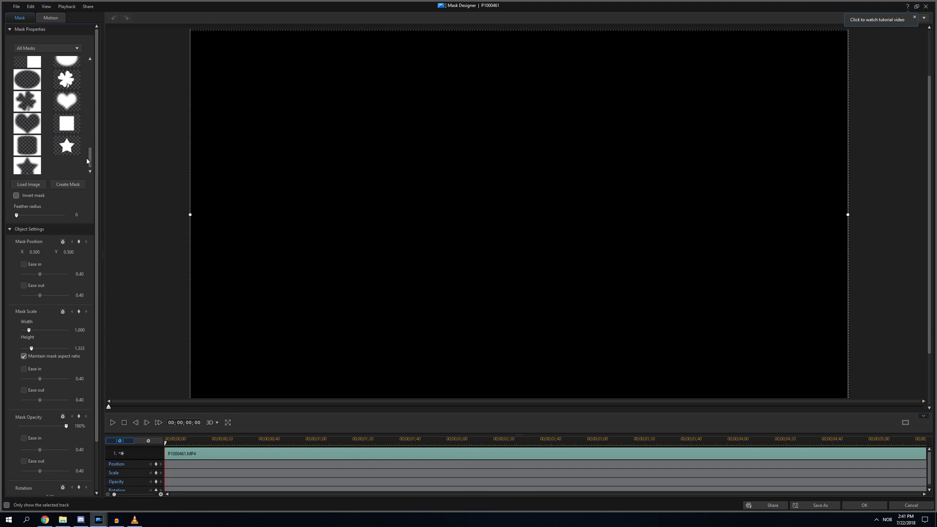
drag(88, 161, 89, 142)
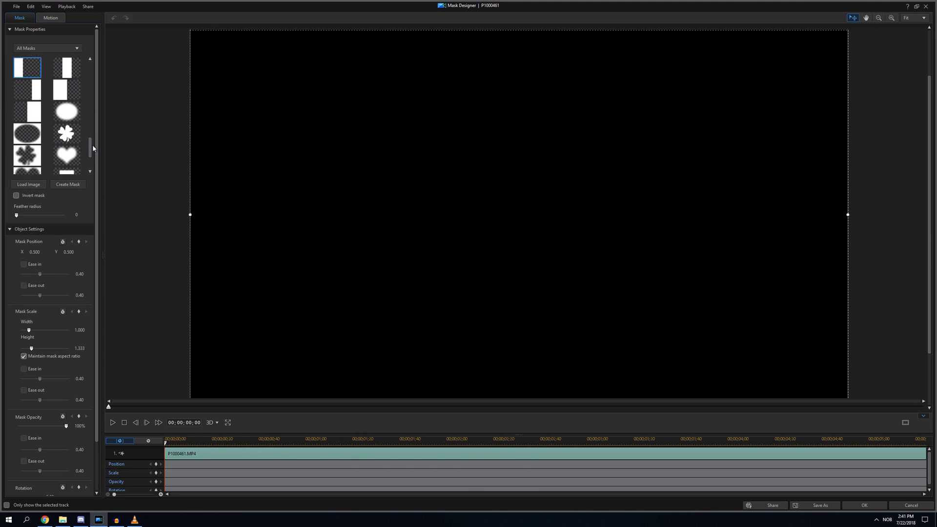
click(27, 125)
click(32, 156)
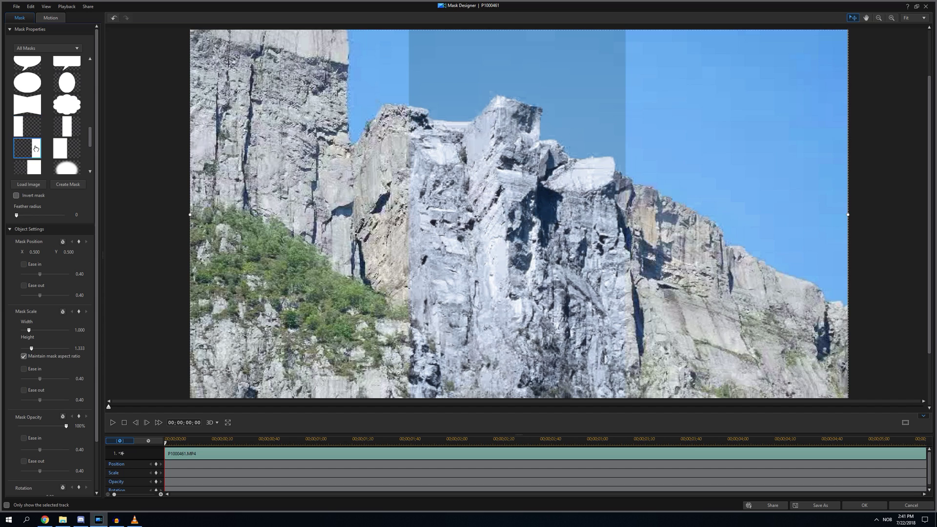
click(876, 507)
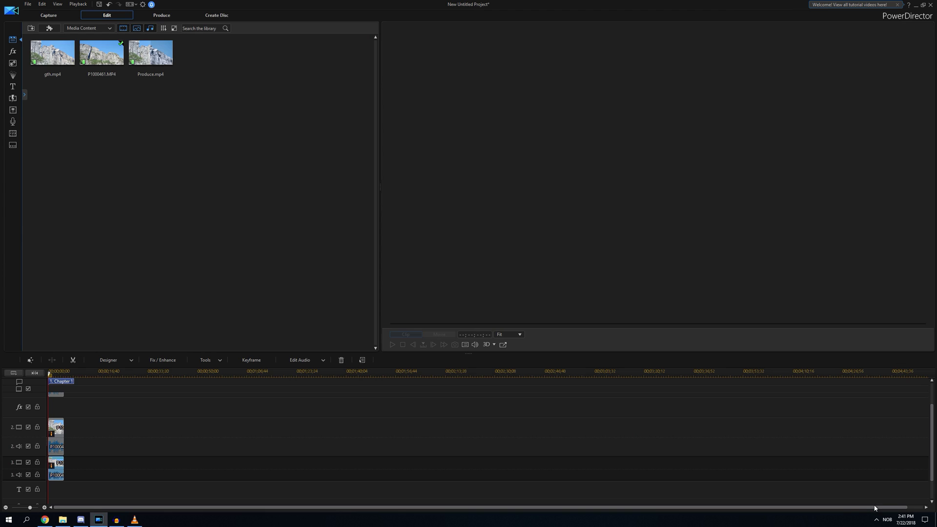
On the track-3 clip, turn off the copied Color Adjustment and White Balance fixes.
right_click(58, 469)
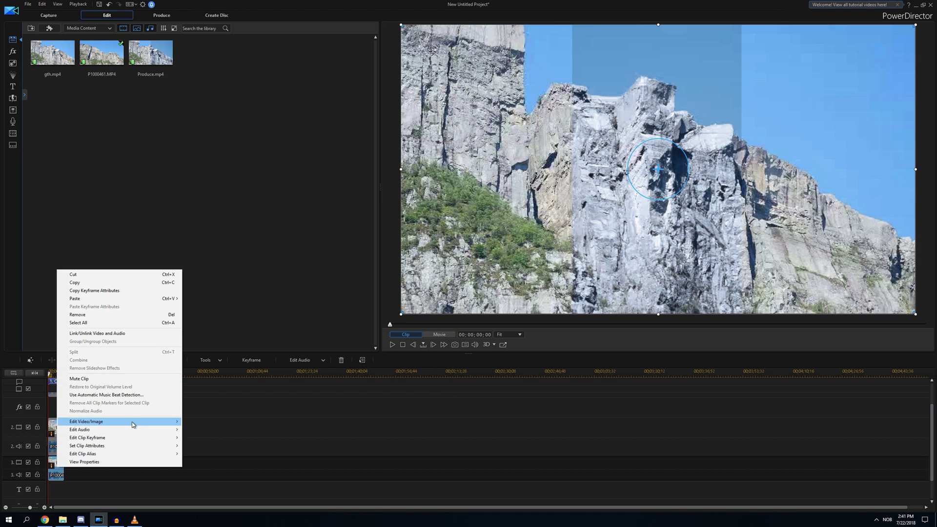
click(251, 439)
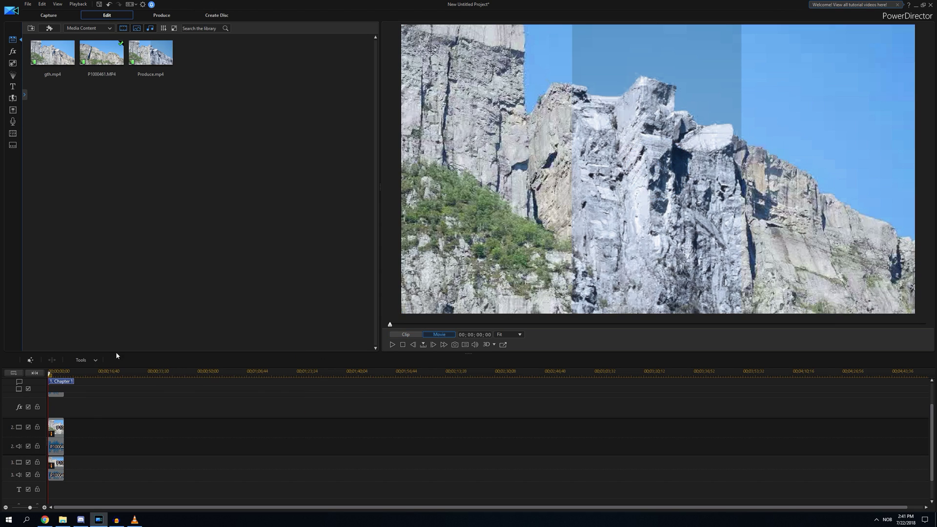
click(56, 463)
click(162, 360)
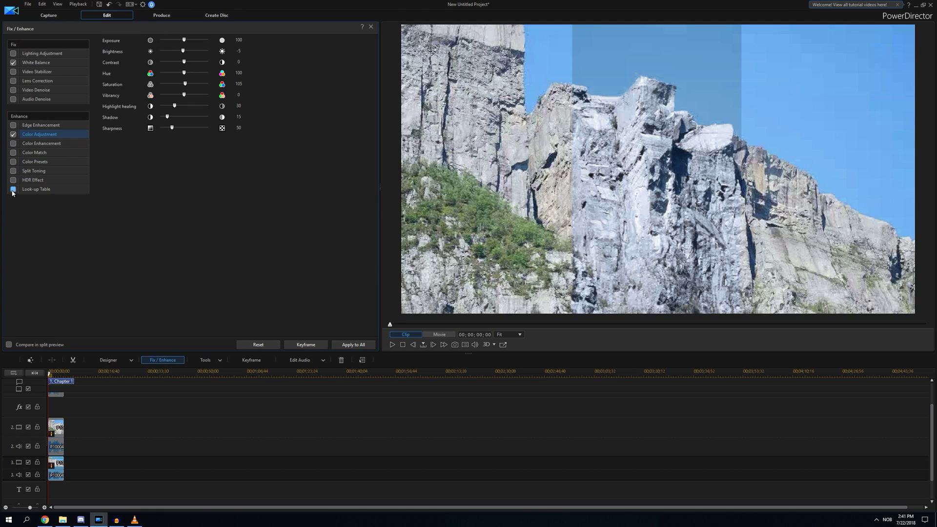
click(14, 135)
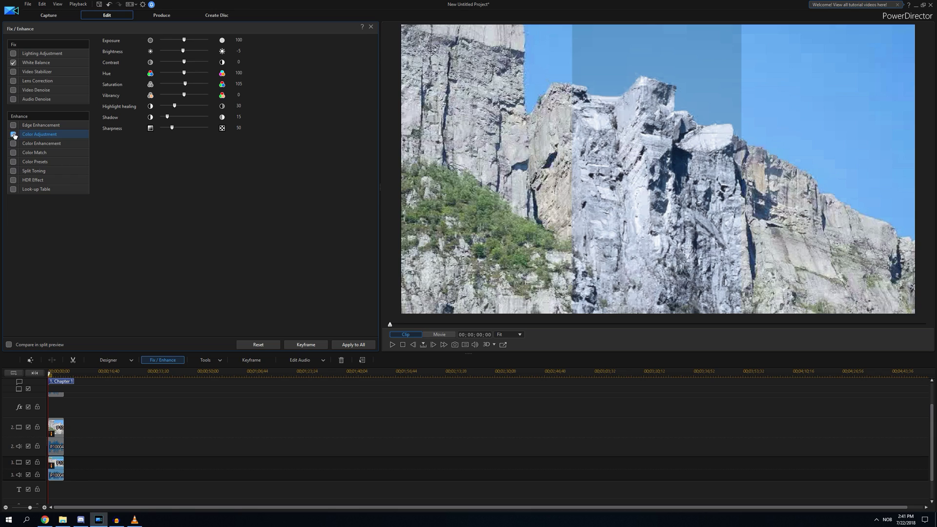
click(13, 63)
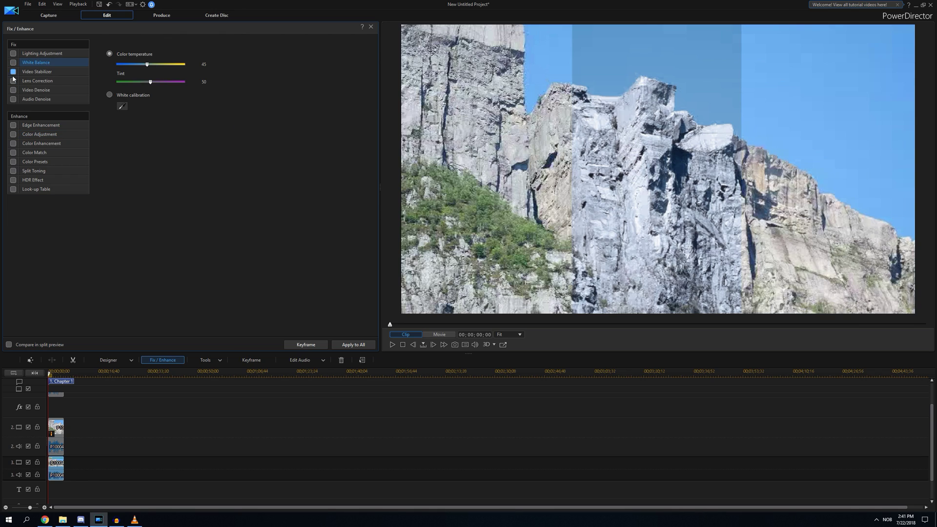
Enable HDR Effect with Glow 45/28/25 and Edge strength 35, radius 20, balance 11.
click(13, 180)
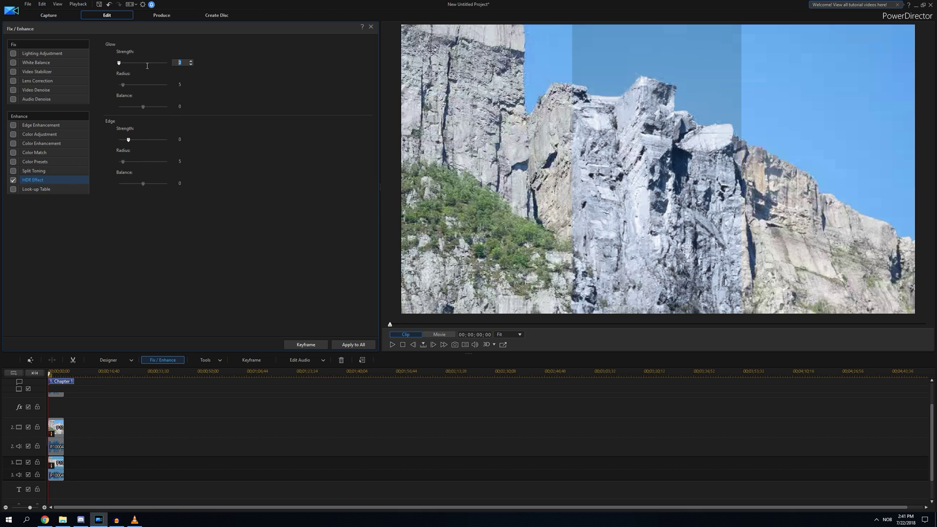
click(181, 85)
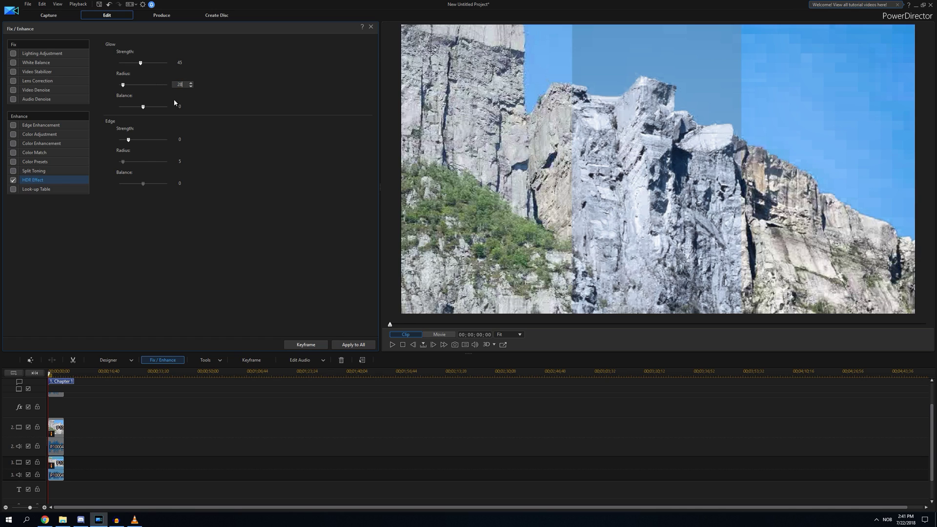
click(182, 106)
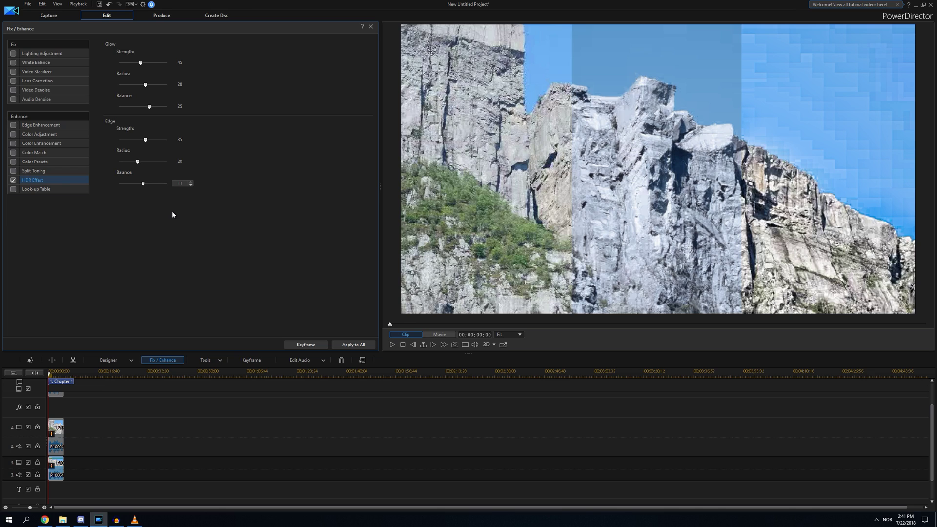
key(Return)
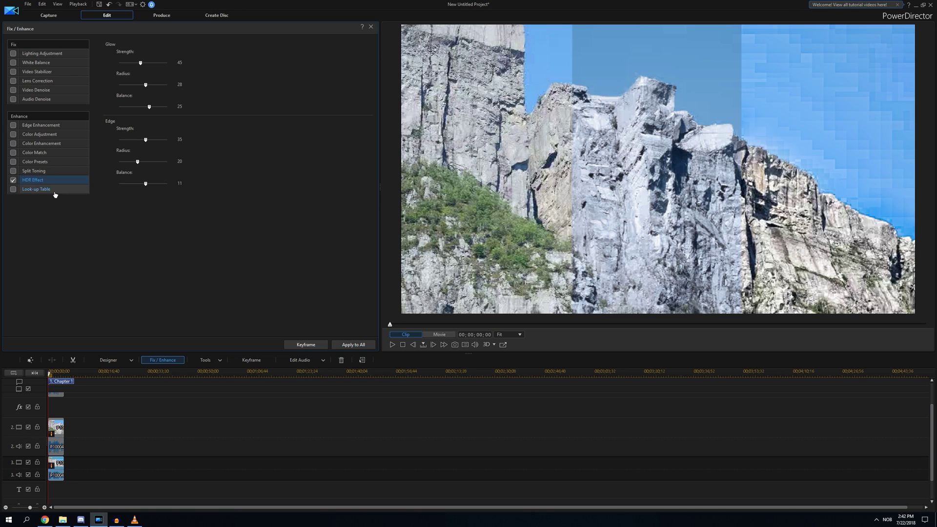
Load the Hypersthene - Rec709.cube LUT, then reopen Mask Designer for the P1000461 clip.
click(13, 189)
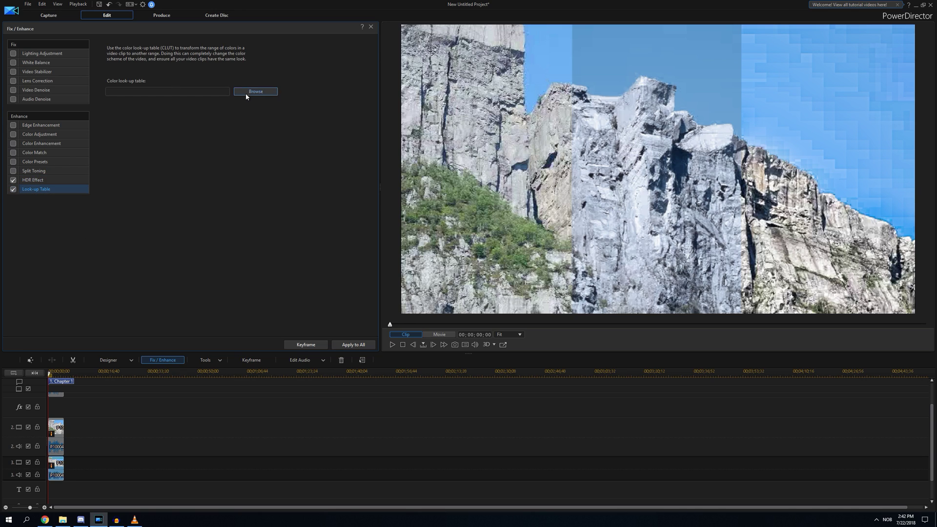
click(245, 92)
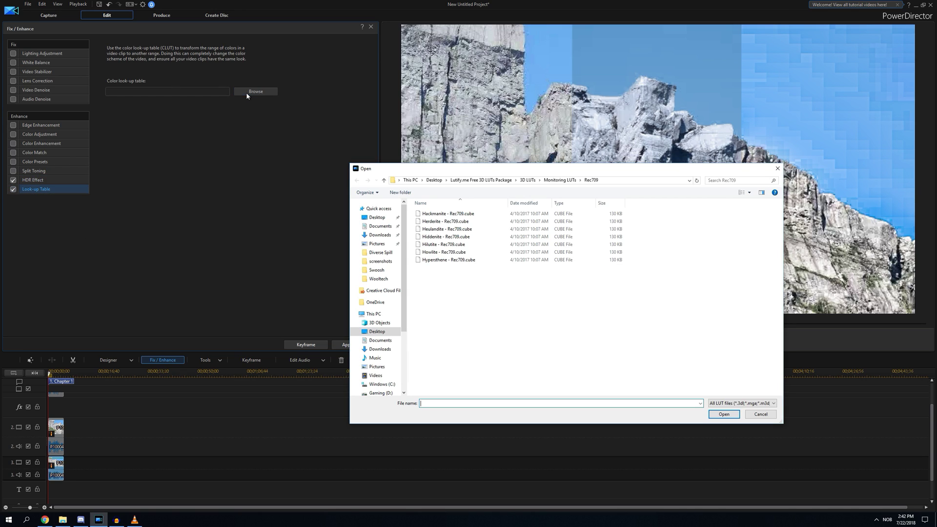
click(454, 260)
click(725, 414)
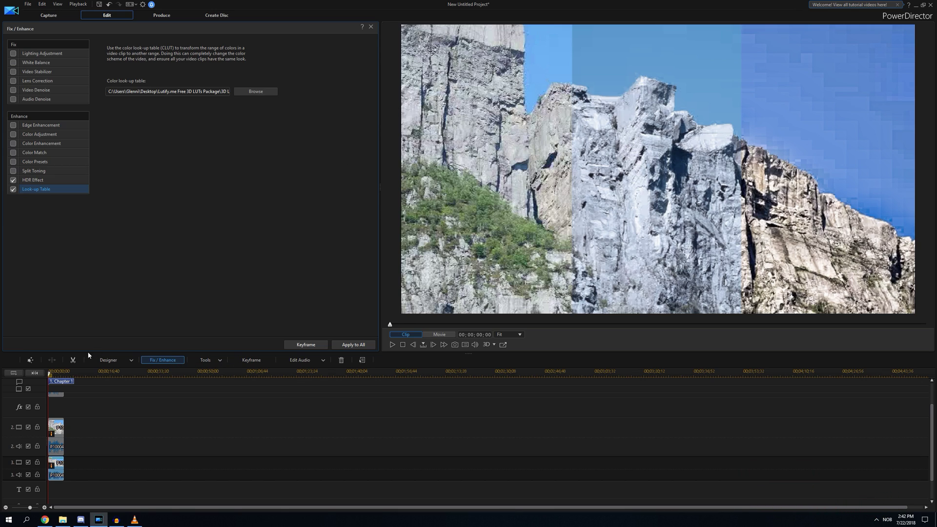
click(114, 361)
click(116, 379)
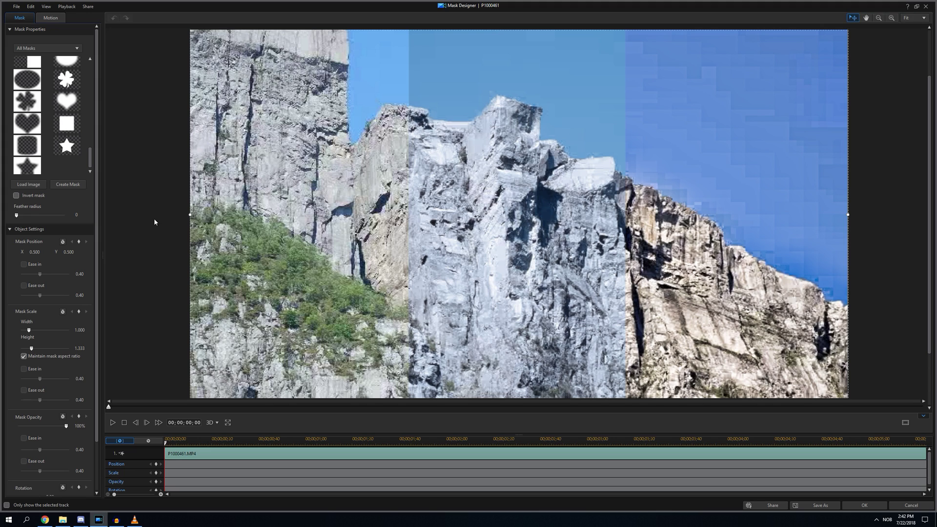
Unlock Maintain mask aspect ratio and keep the mask stretched across the full frame.
drag(189, 215, 434, 224)
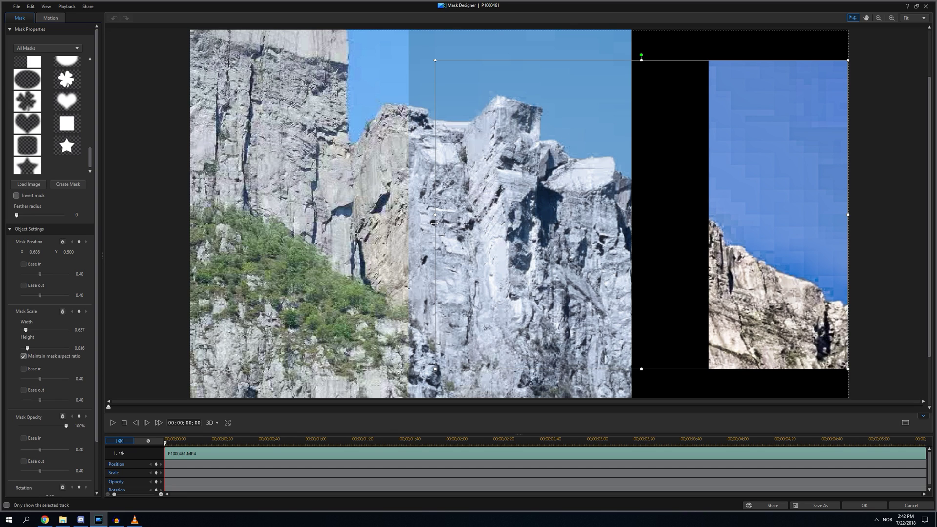
drag(434, 223, 188, 215)
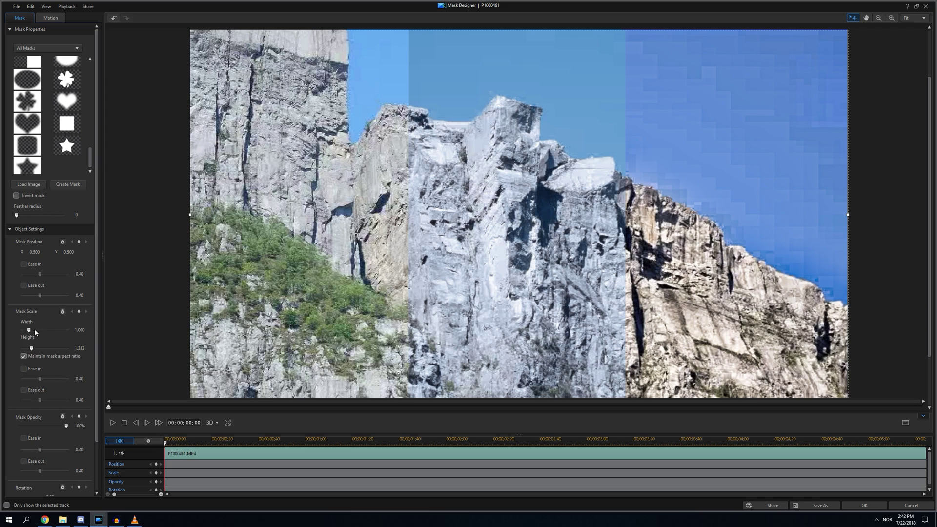
click(38, 357)
drag(189, 213, 746, 246)
drag(666, 241, 190, 226)
Confirm the mask and render an H.264 MP4 (YouTube profile) as Produce_0.mp4.
click(862, 506)
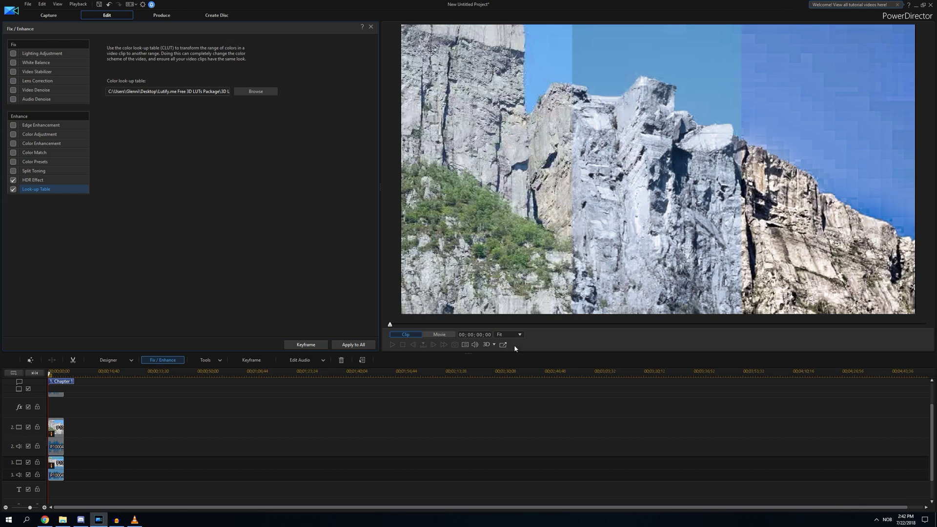
click(170, 21)
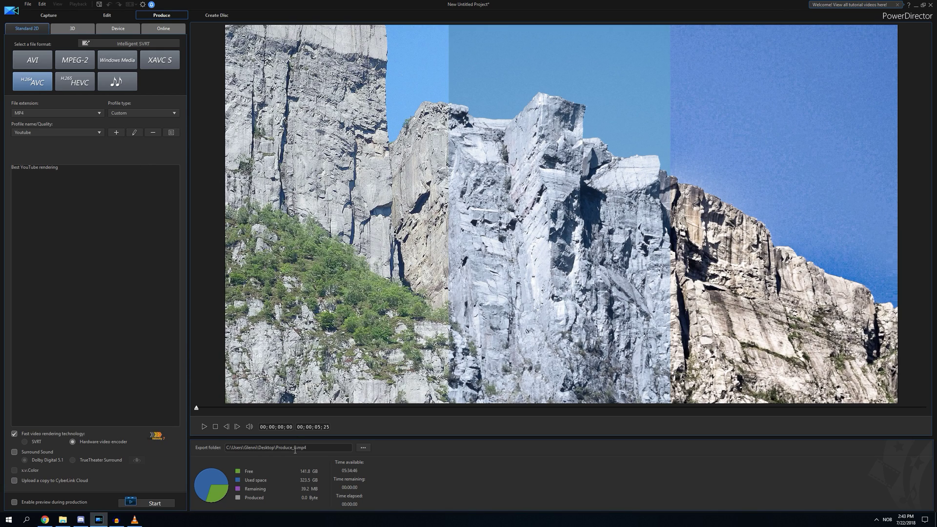
click(148, 503)
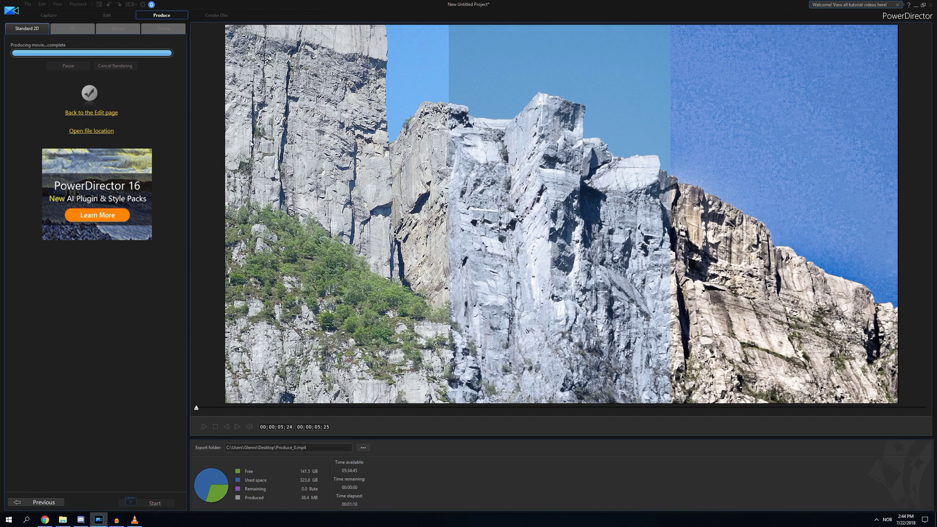
Return to the Edit page after the render and reveal the desktop showing the Produce_0 file.
click(93, 113)
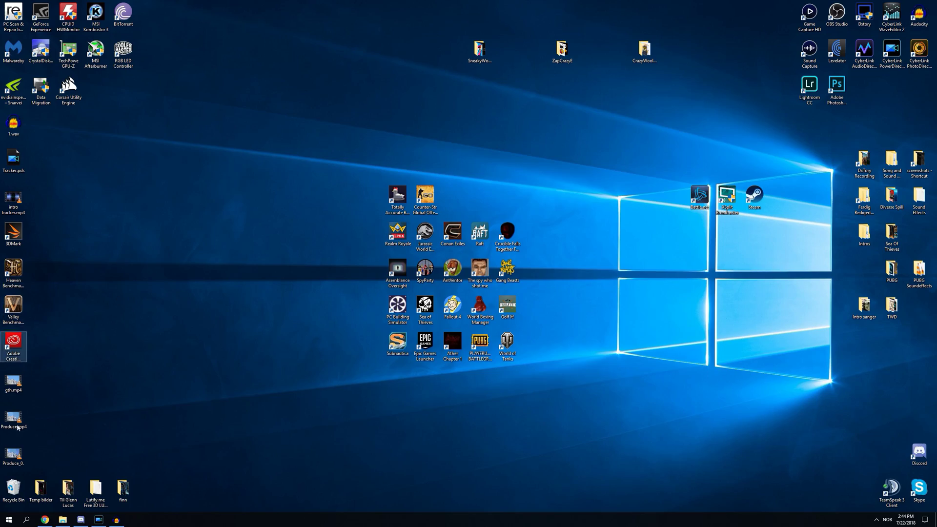
Play Produce_0.mp4 in VLC and pause near the start to compare the three strips.
double_click(13, 454)
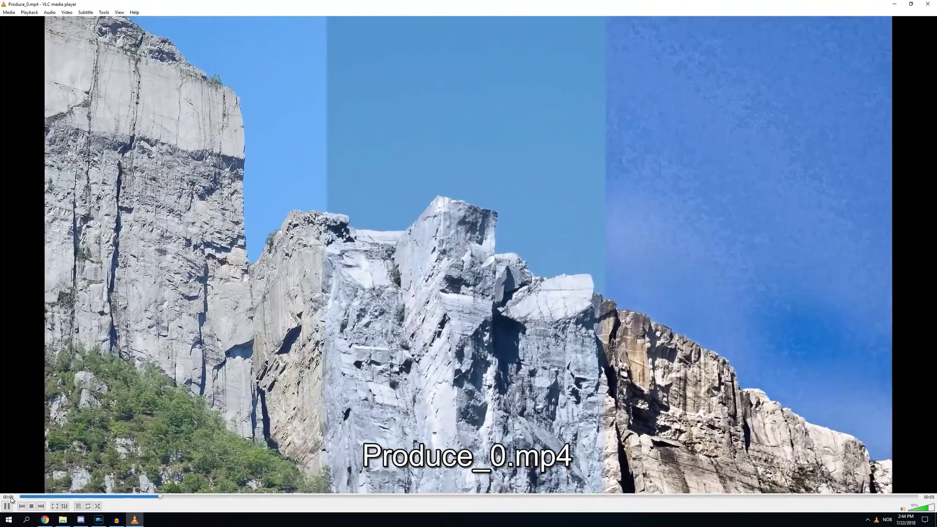
key(space)
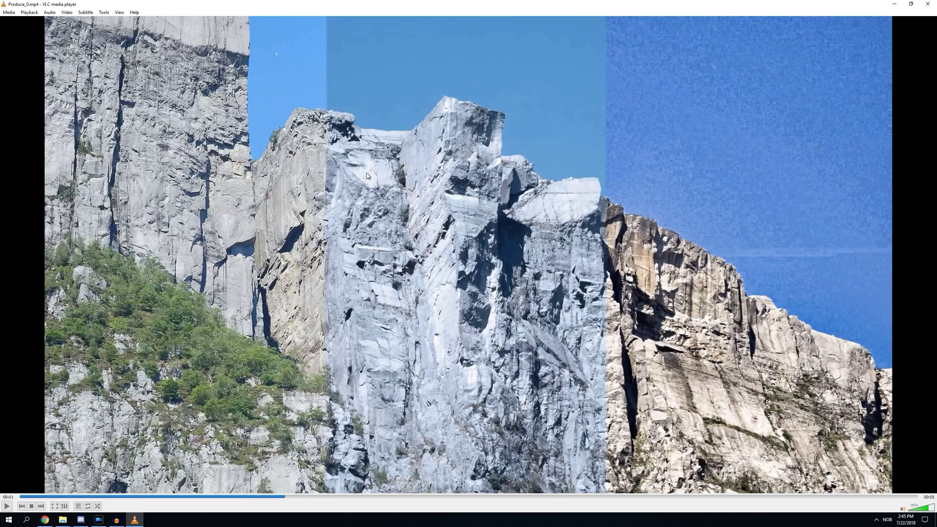
Resume Produce_0.mp4 playback in VLC so the three graded strips advance down the cliff.
click(8, 507)
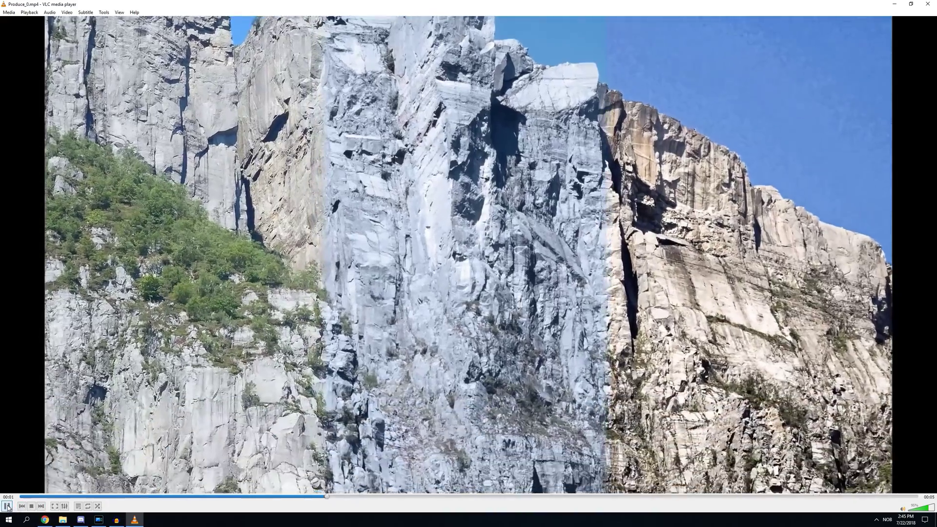